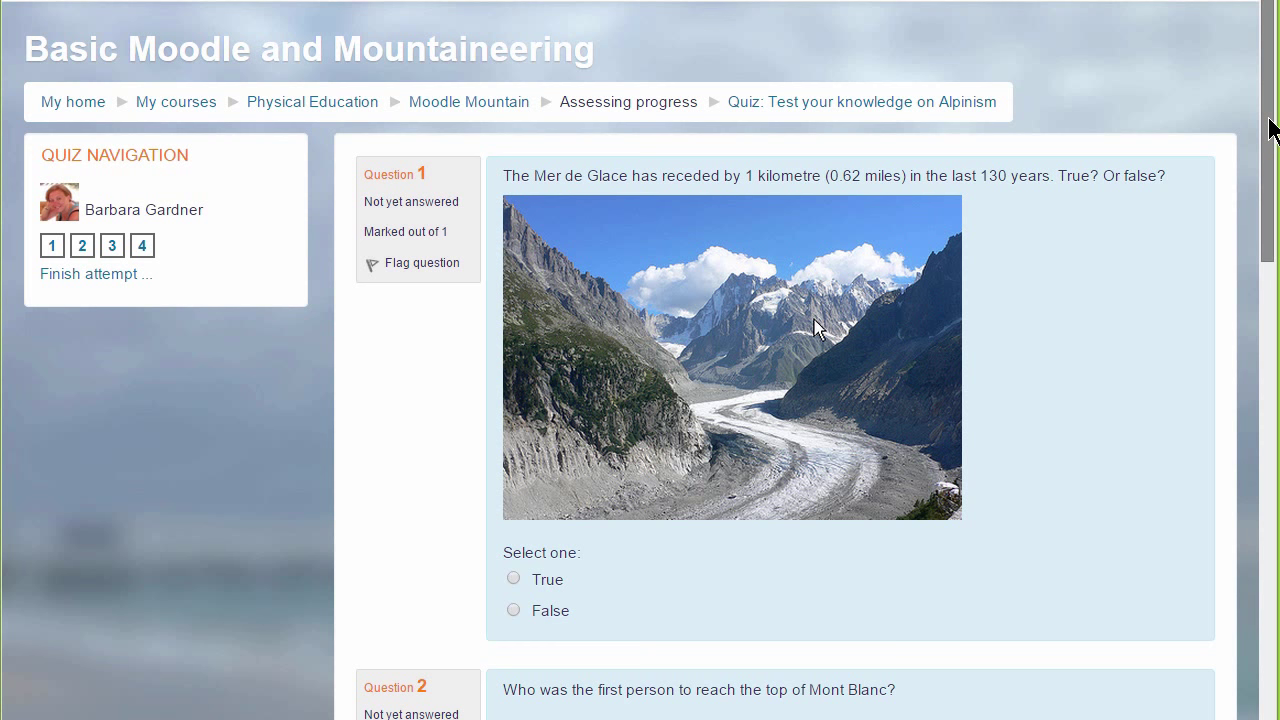
Leave the Alpinism quiz attempt and go to the Basic French course homepage.
{"action": "left_click_drag", "start_coordinate": [1272, 130], "coordinate": [1258, 481]}
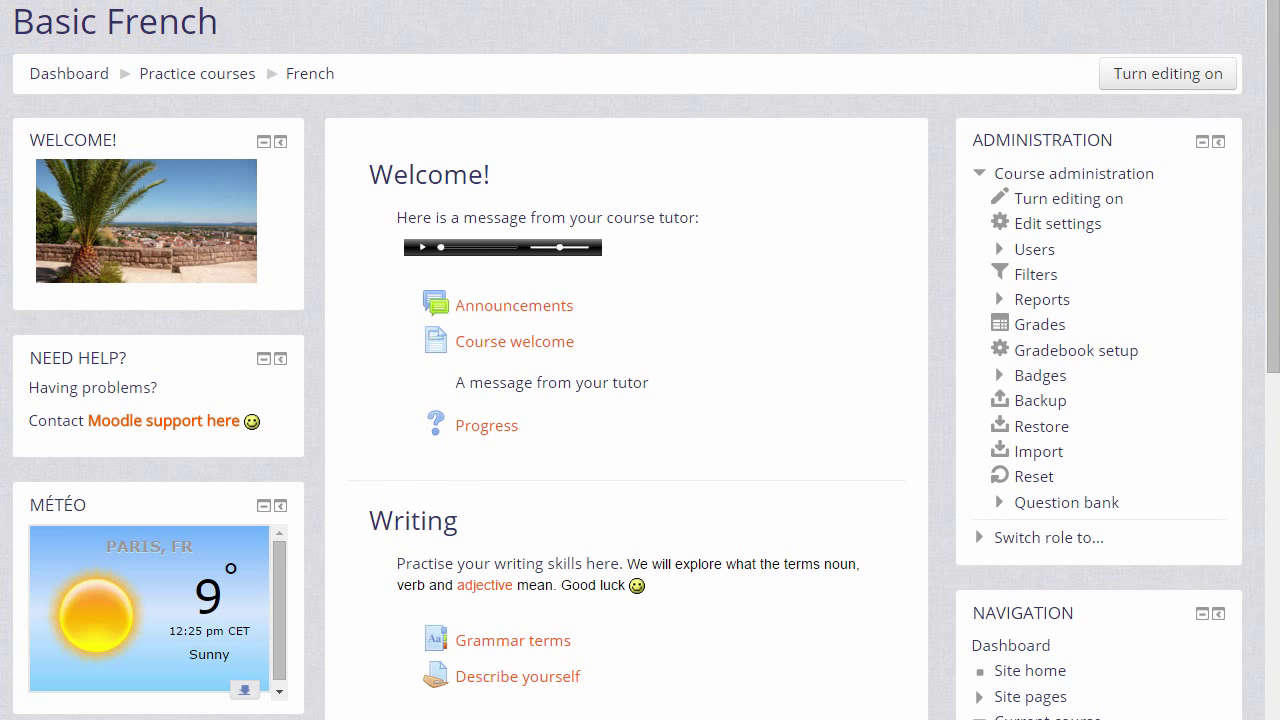
{"action": "left_click", "coordinate": [1097, 510]}
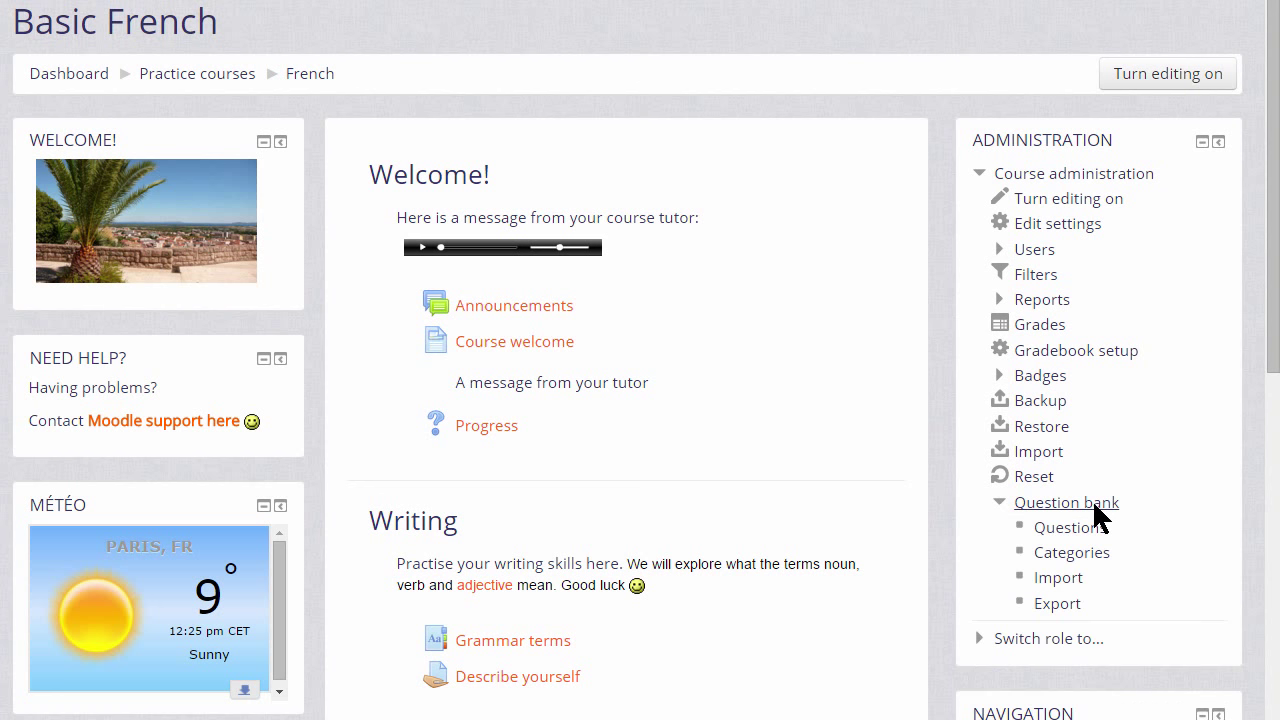
{"action": "left_click", "coordinate": [1094, 505]}
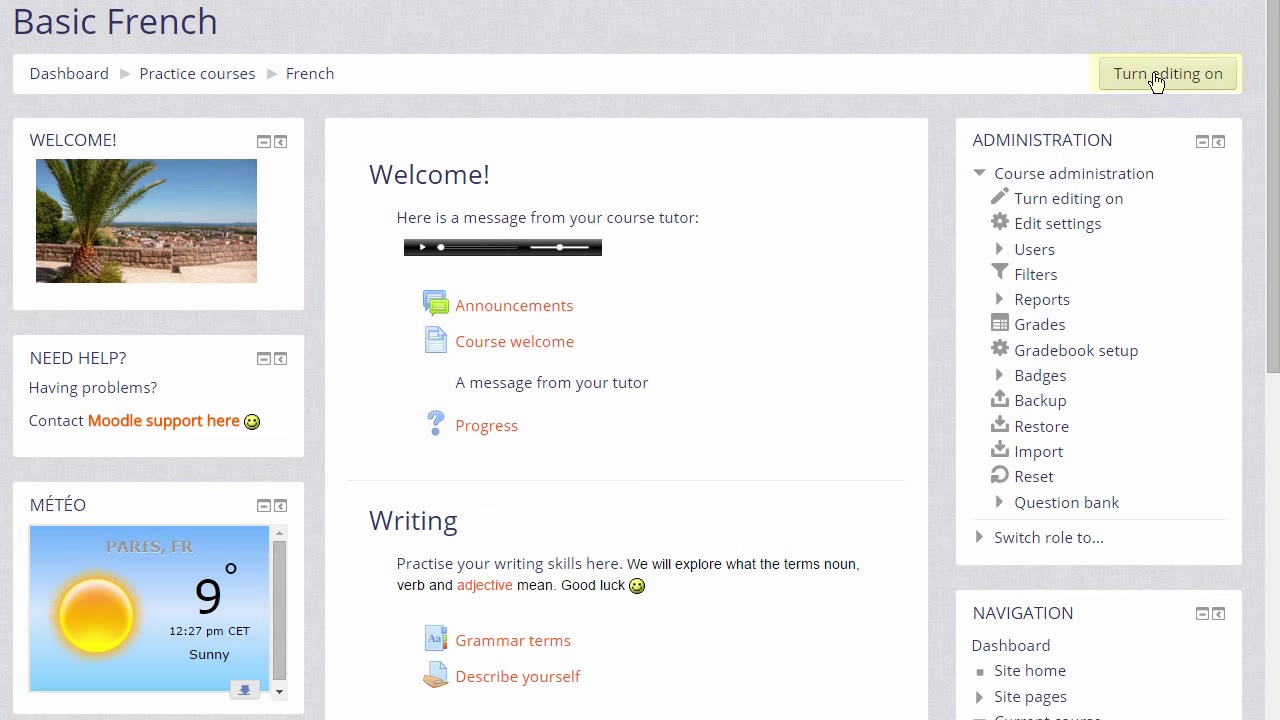
Turn editing on and add a Quiz activity from the activity chooser.
{"action": "left_click", "coordinate": [1061, 205]}
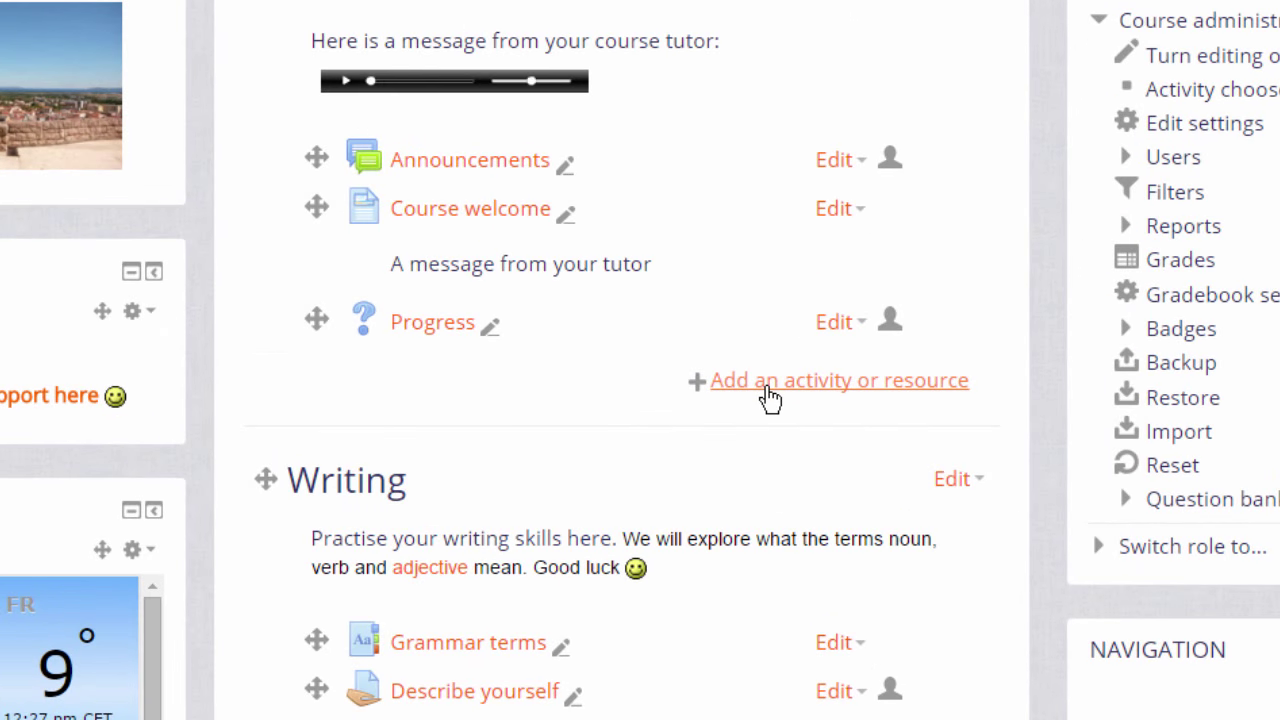
{"action": "left_click", "coordinate": [768, 390]}
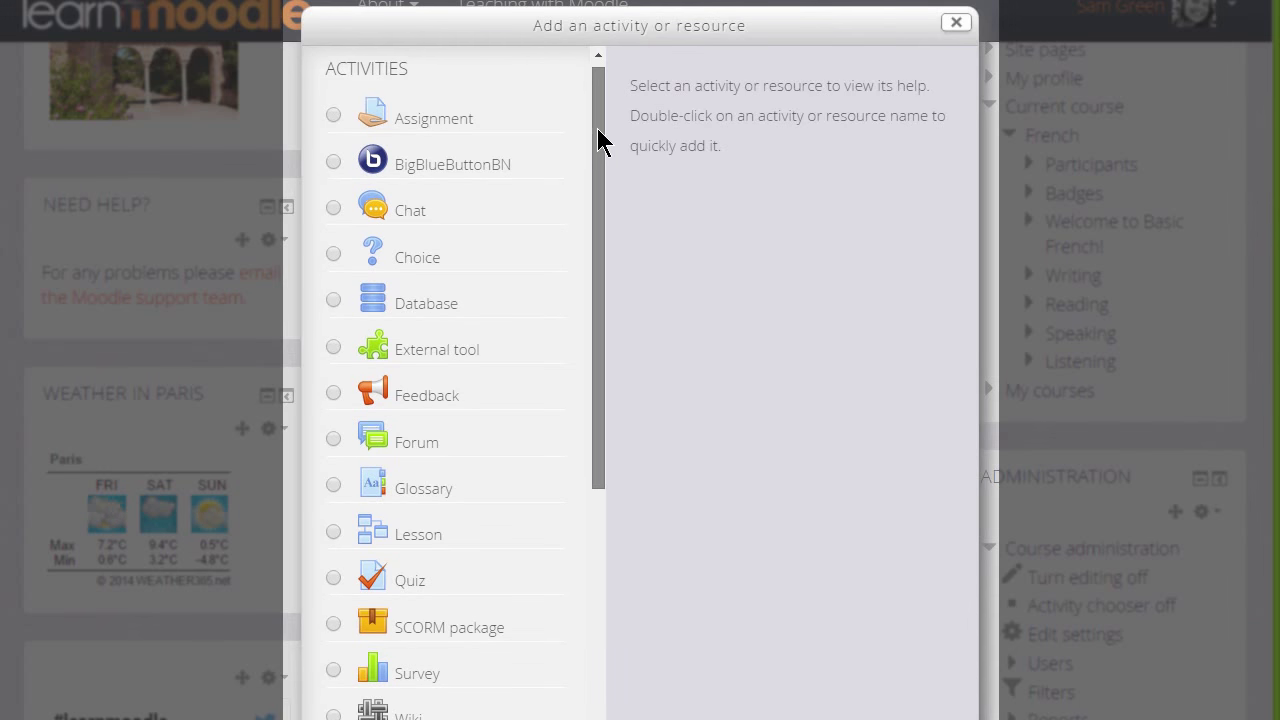
{"action": "left_click_drag", "start_coordinate": [598, 130], "coordinate": [600, 298]}
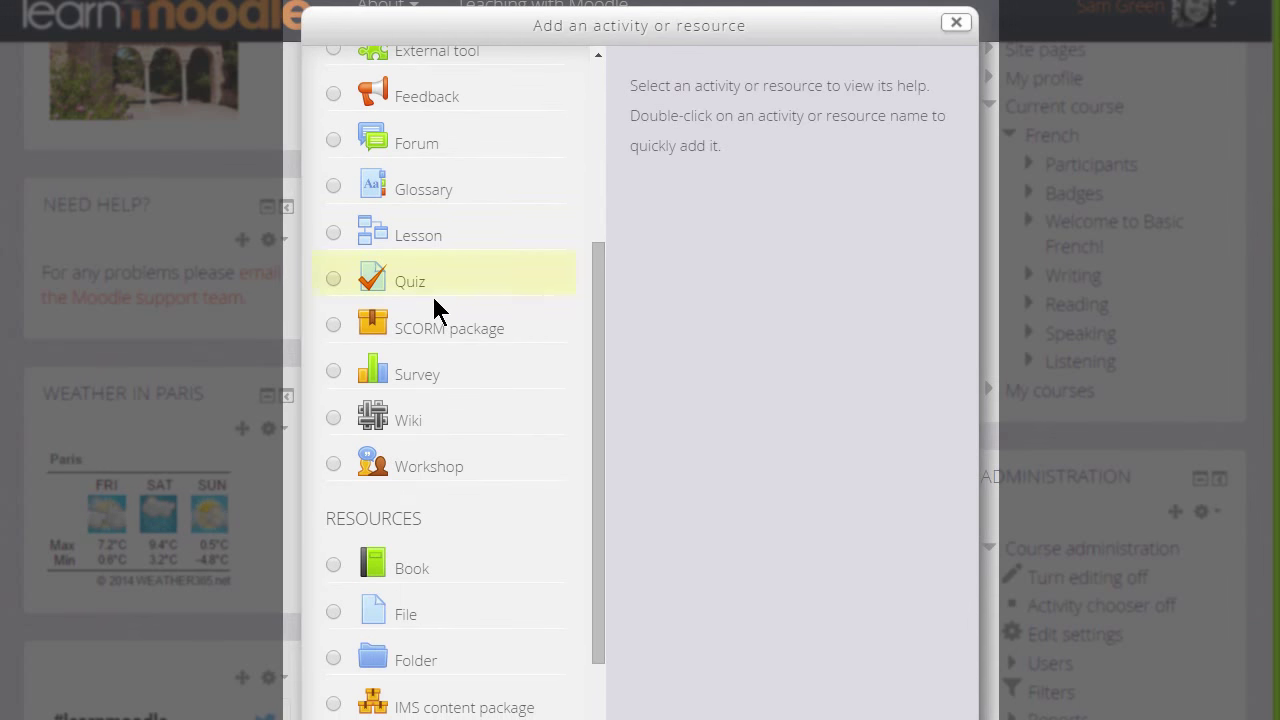
{"action": "left_click", "coordinate": [334, 283]}
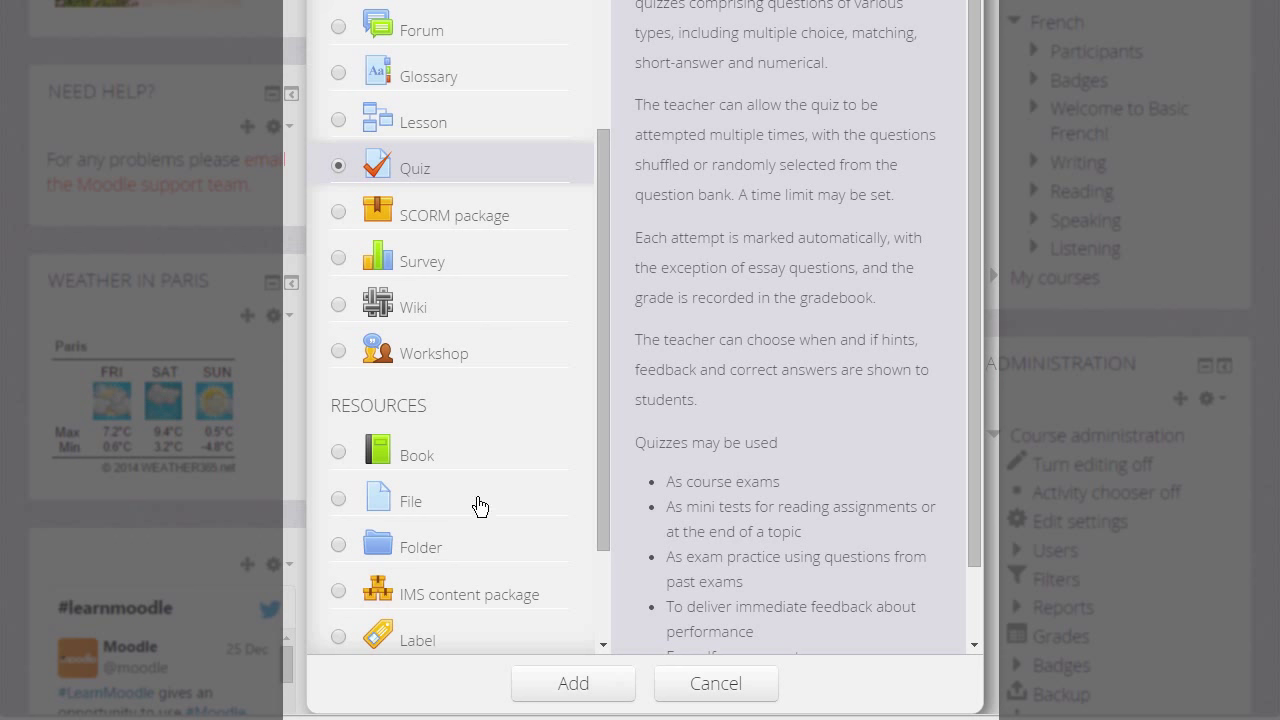
{"action": "double_click", "coordinate": [340, 170]}
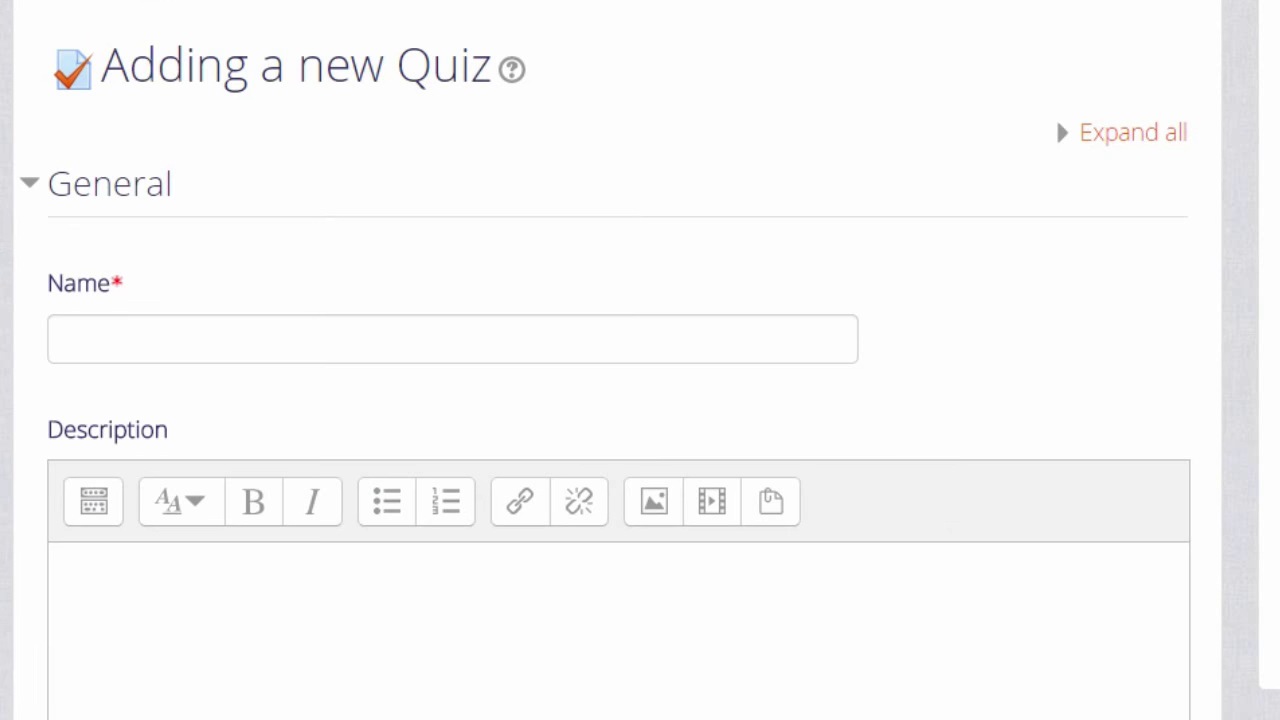
Name the quiz 'Prior knowledge quiz', described as 'A quiz to find out how much you already know about French-speaking countries.'.
{"action": "left_click", "coordinate": [555, 338]}
{"action": "type", "text": "Pr"}
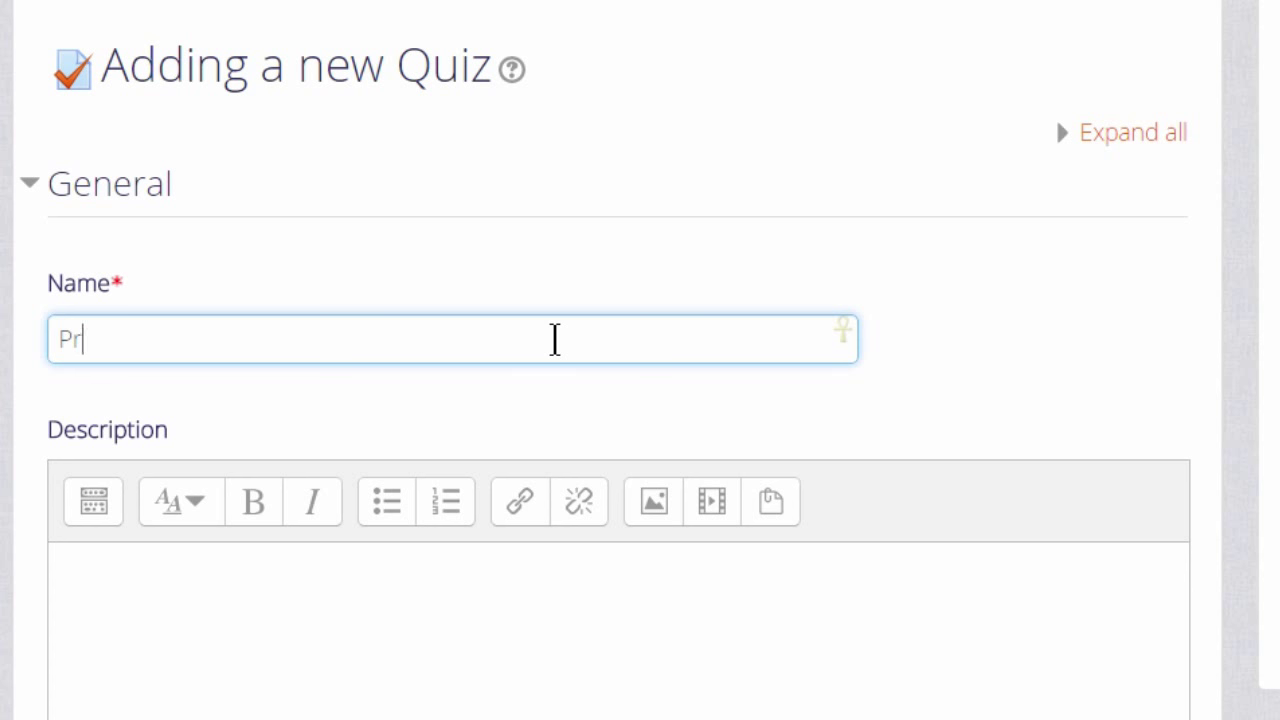
{"action": "type", "text": "ior knowled"}
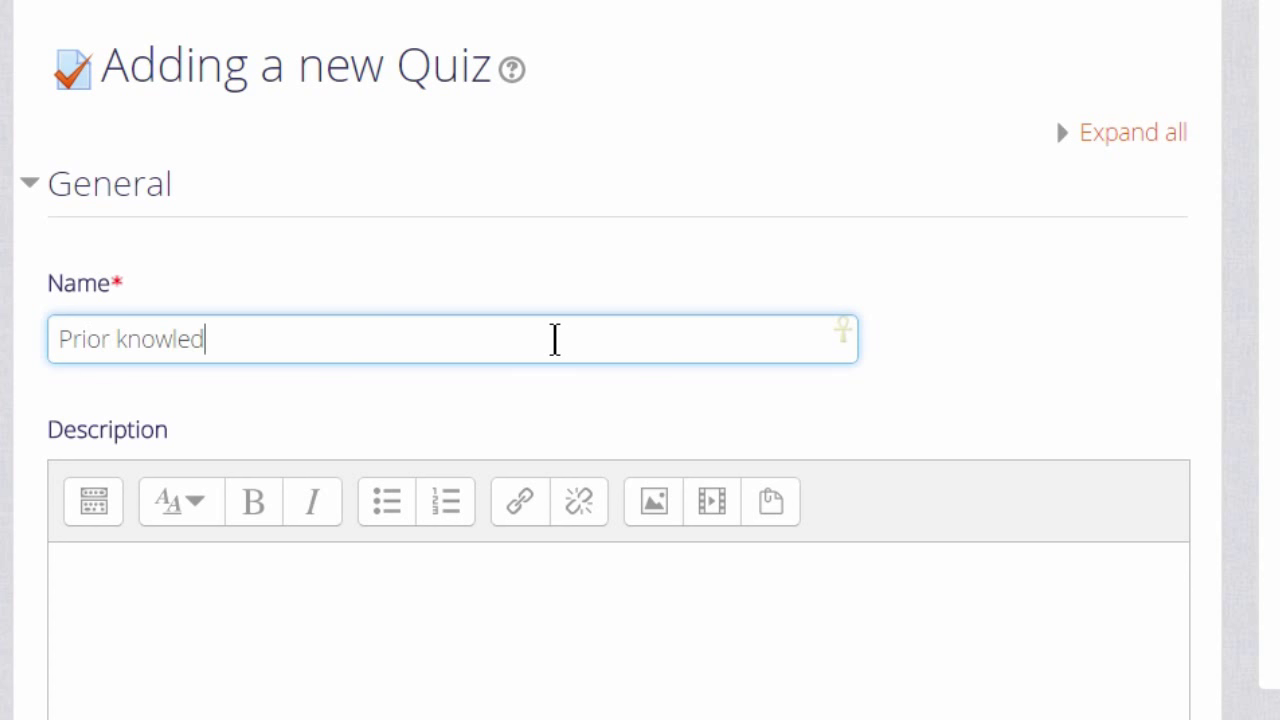
{"action": "type", "text": "ge quiz"}
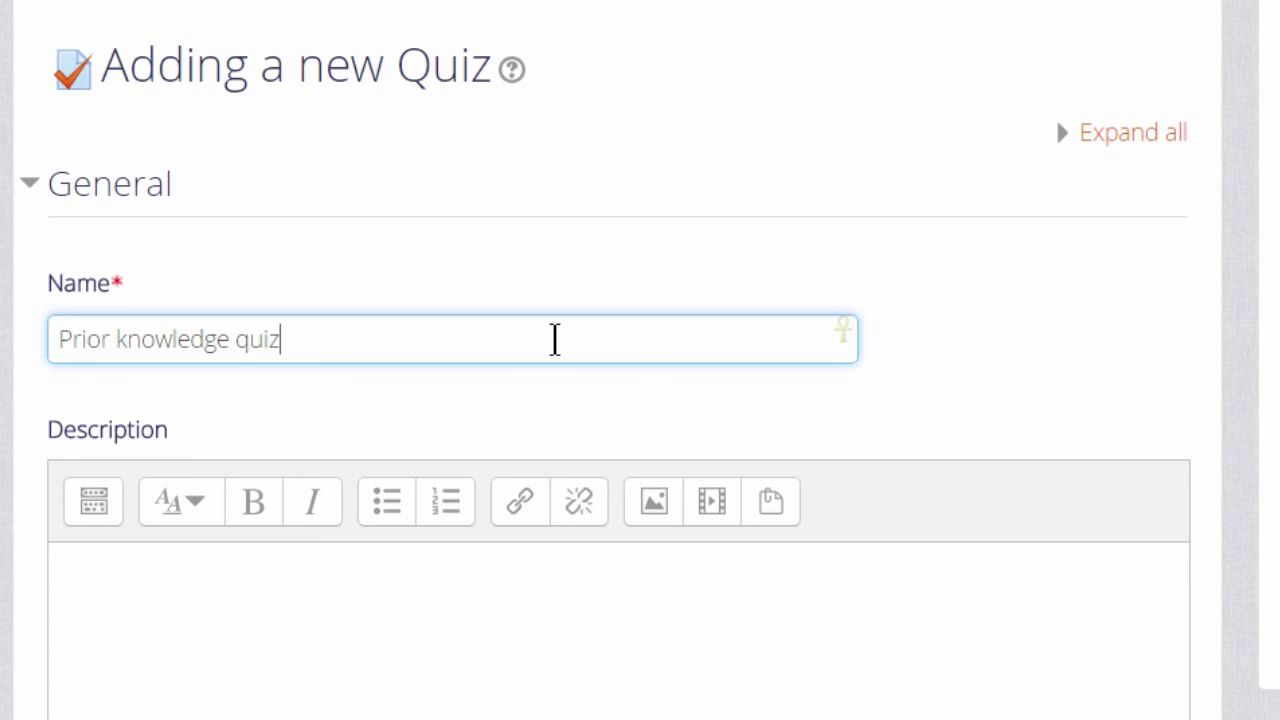
{"action": "left_click", "coordinate": [516, 552]}
{"action": "type", "text": "A quiz to find out how much you already know about F"}
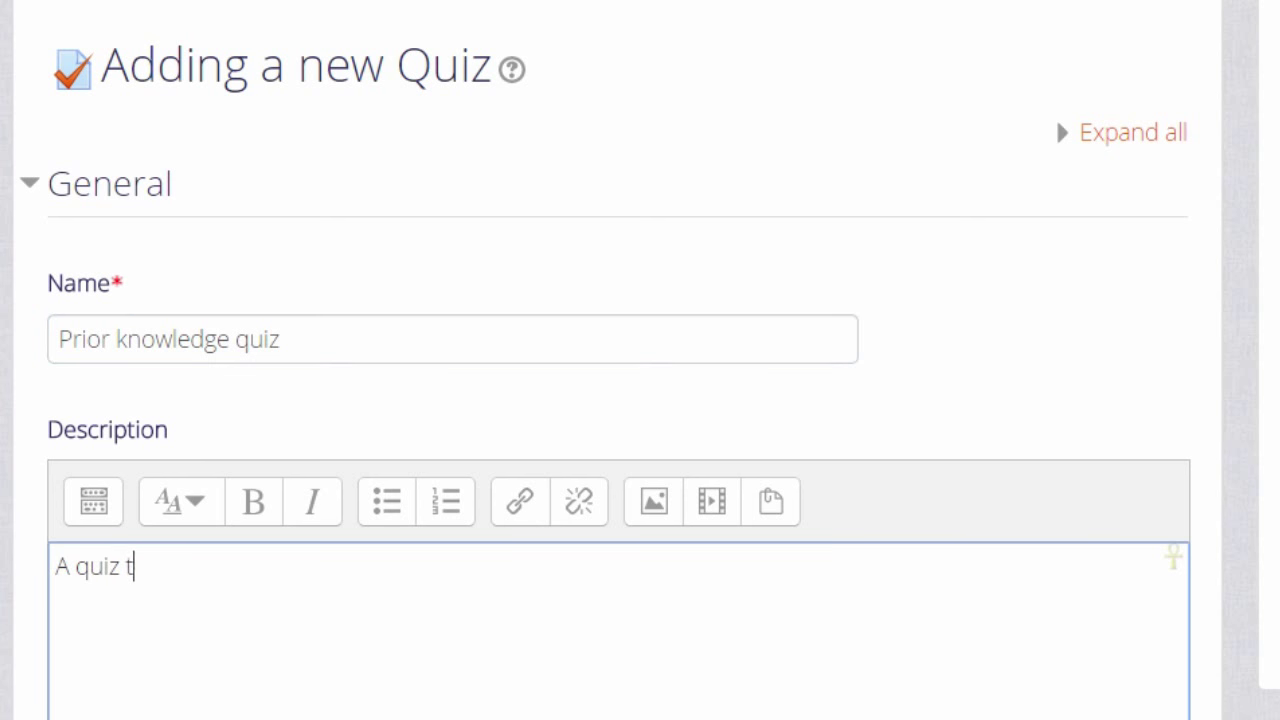
{"action": "scroll", "coordinate": [503, 690], "scroll_direction": "down", "scroll_amount": 2}
{"action": "type", "text": "rench"}
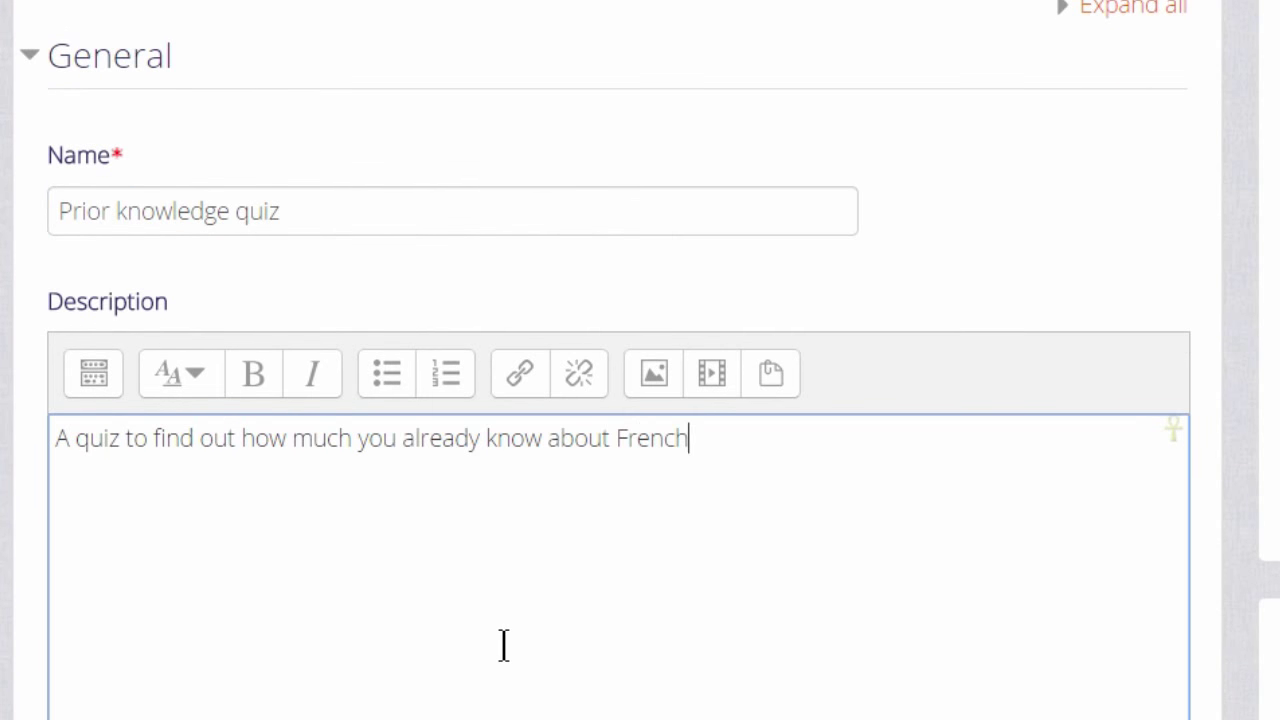
{"action": "type", "text": "-speaking countries."}
{"action": "scroll", "coordinate": [503, 645], "scroll_direction": "down", "scroll_amount": 3}
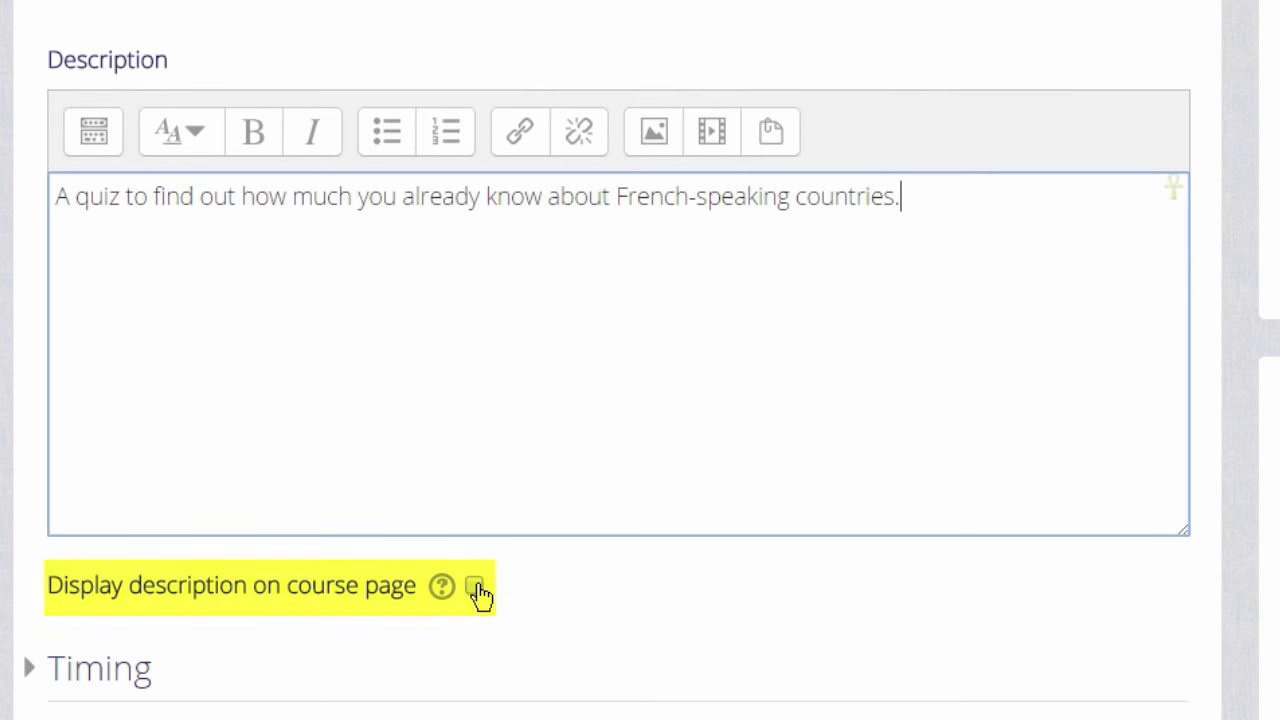
Scroll past the remaining quiz settings and choose Save and display.
{"action": "scroll", "coordinate": [480, 592], "scroll_direction": "down", "scroll_amount": 3}
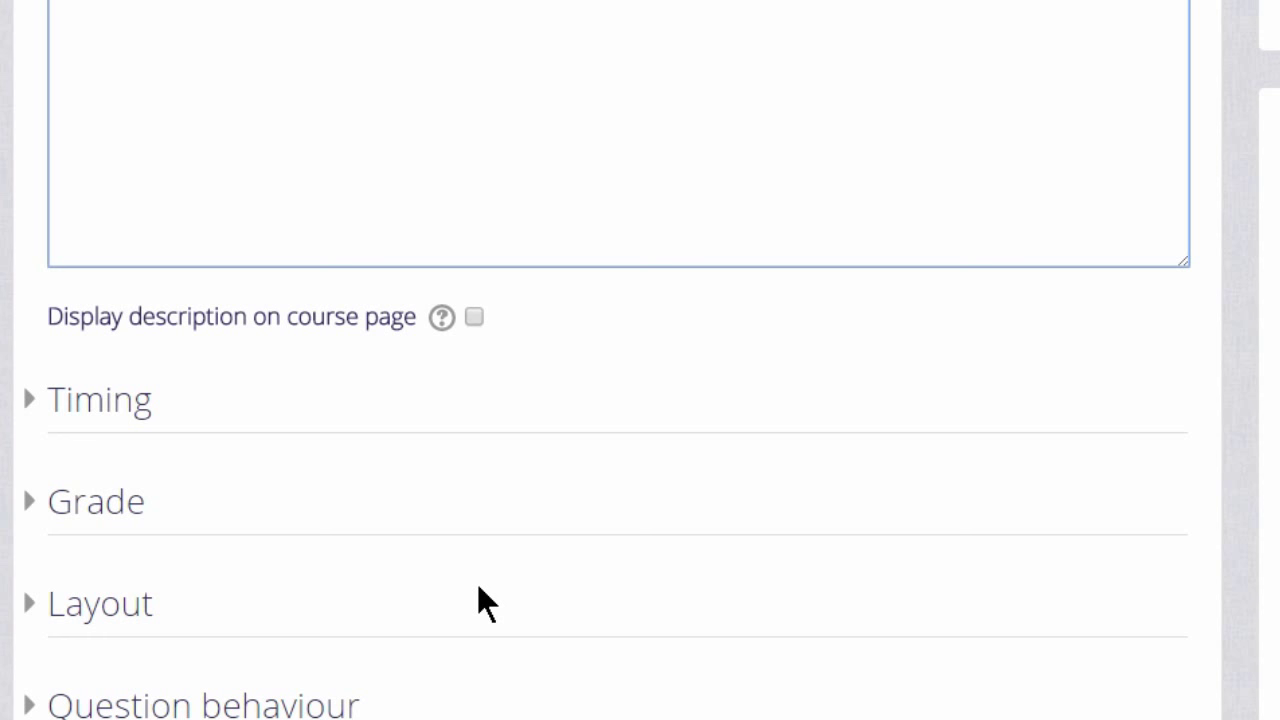
{"action": "scroll", "coordinate": [478, 590], "scroll_direction": "down", "scroll_amount": 6}
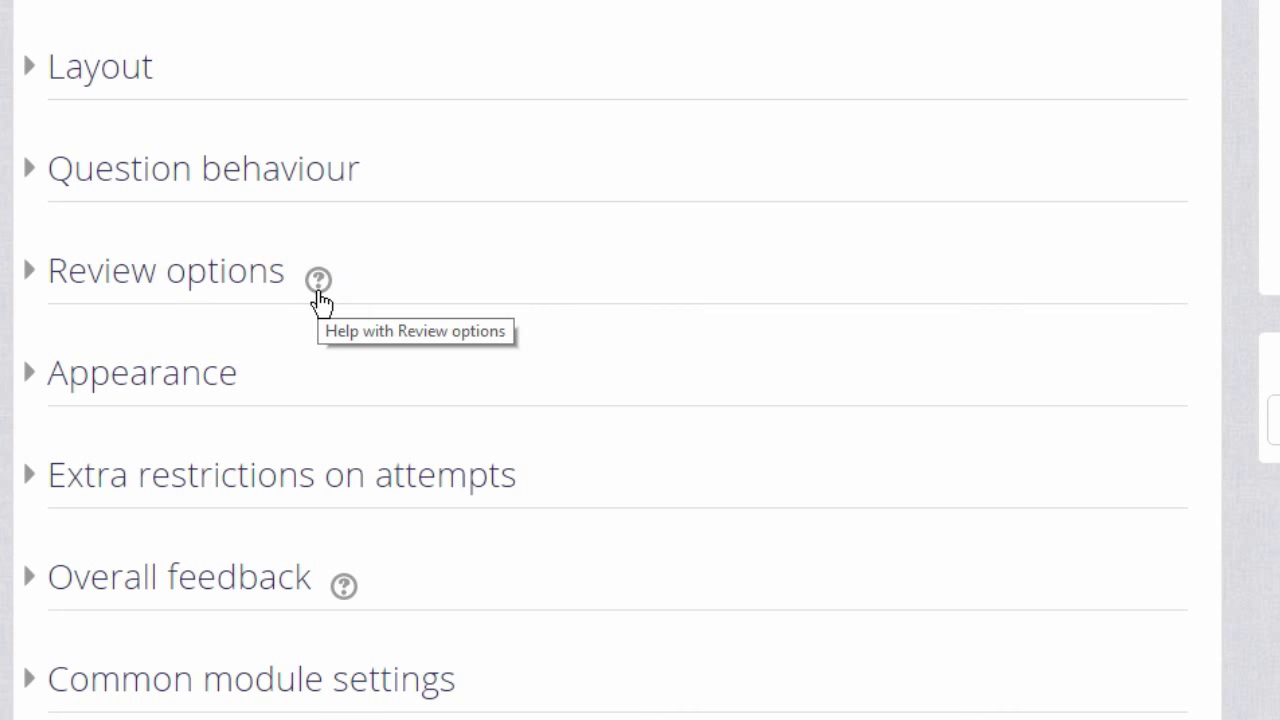
{"action": "scroll", "coordinate": [320, 294], "scroll_direction": "down", "scroll_amount": 3}
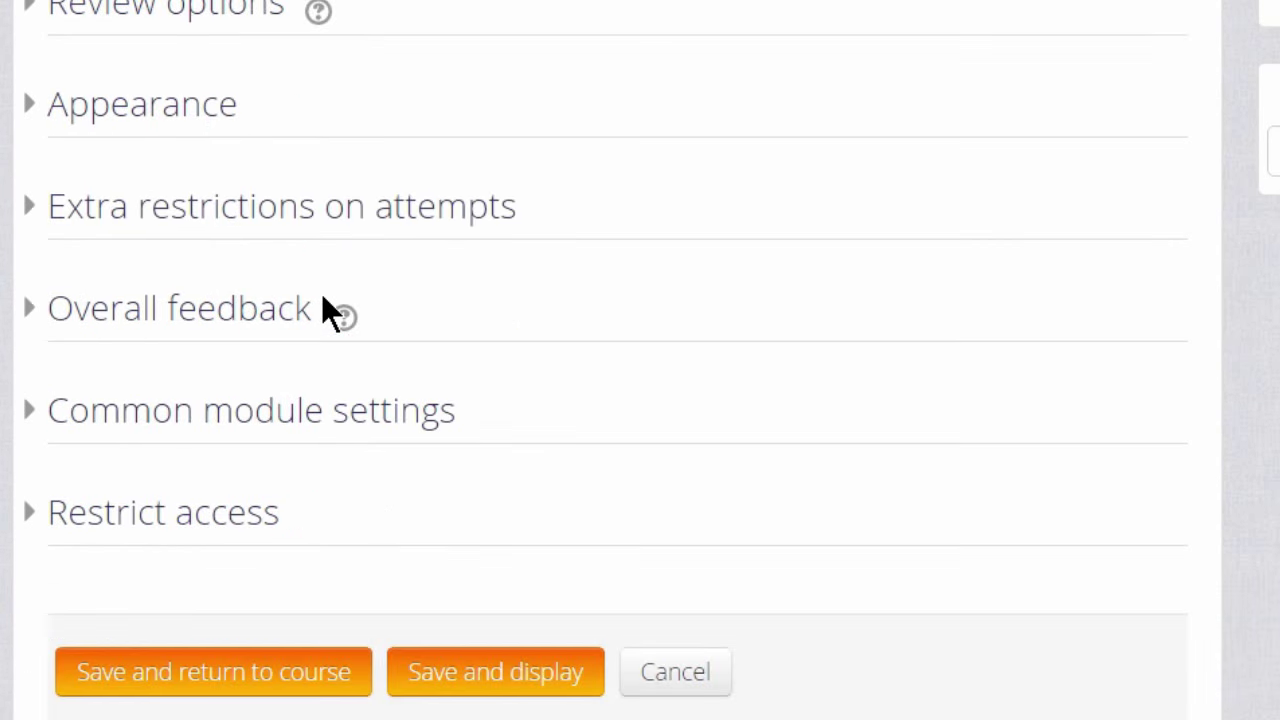
{"action": "left_click", "coordinate": [520, 679]}
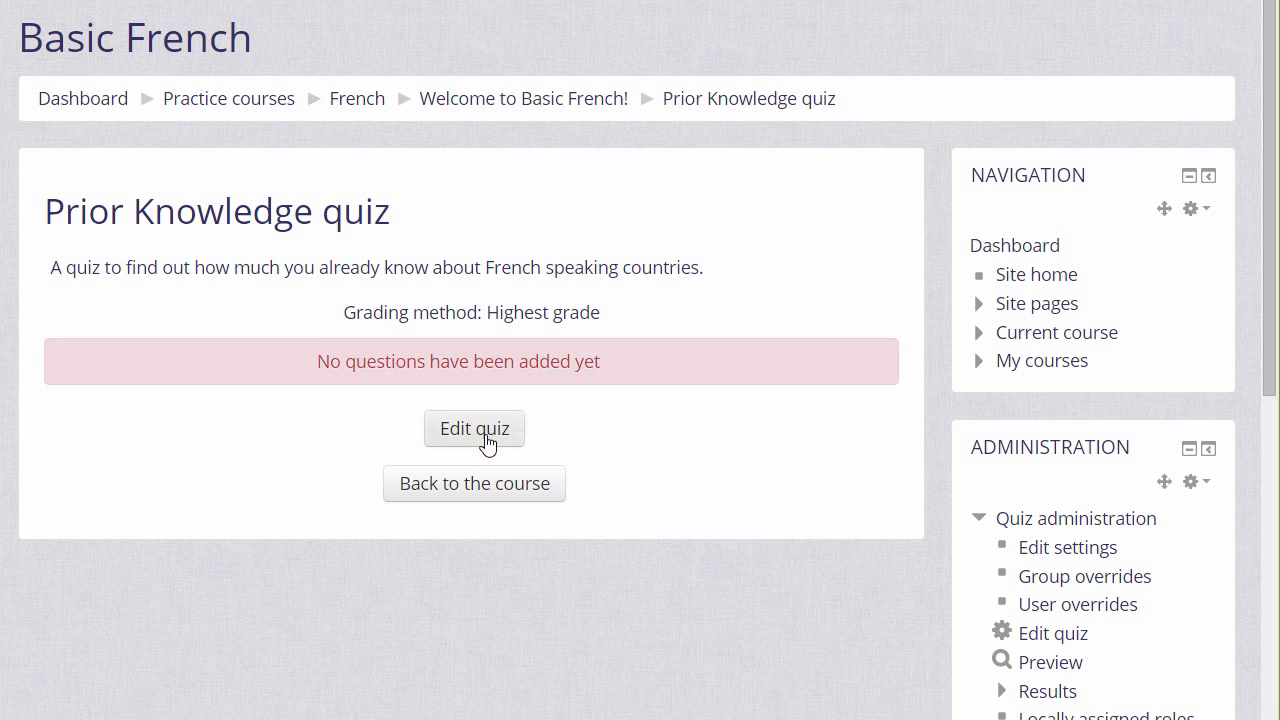
Open Edit quiz and expand the Add menu for questions.
{"action": "left_click", "coordinate": [1043, 634]}
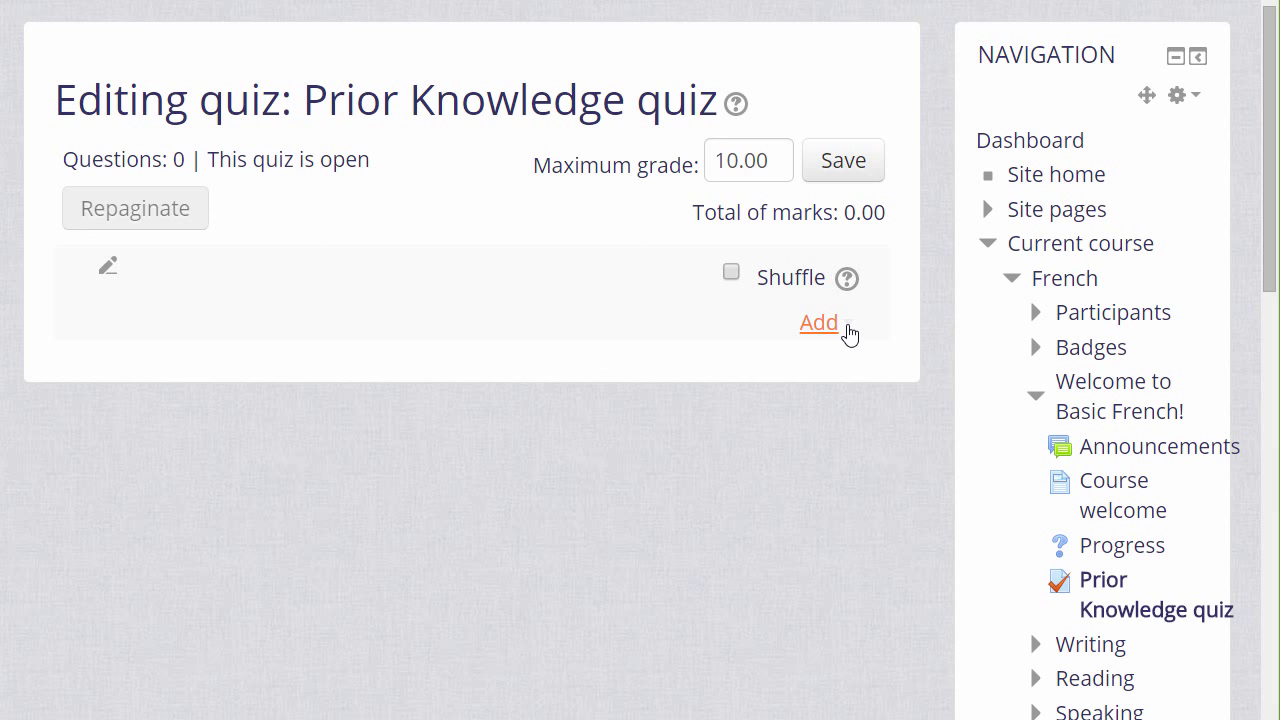
{"action": "left_click", "coordinate": [848, 330]}
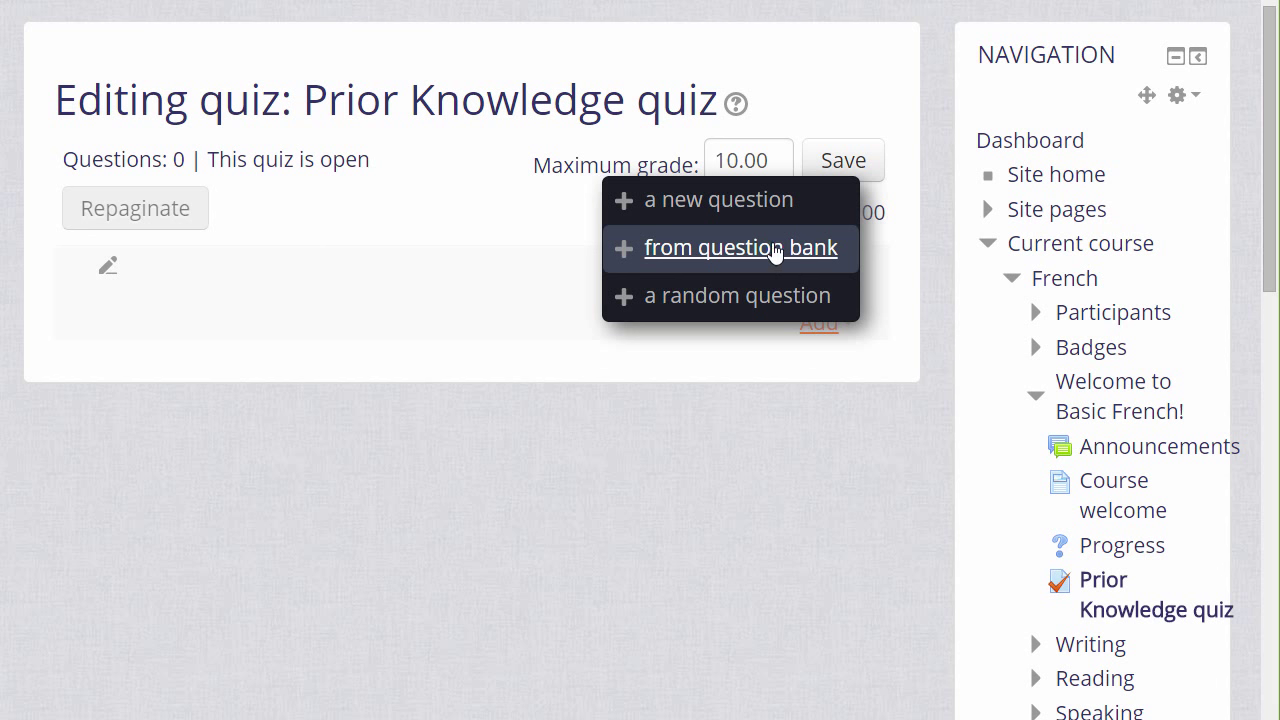
Start a new question and compare the Drag and drop, Matching, Numerical and Essay types.
{"action": "left_click", "coordinate": [716, 200]}
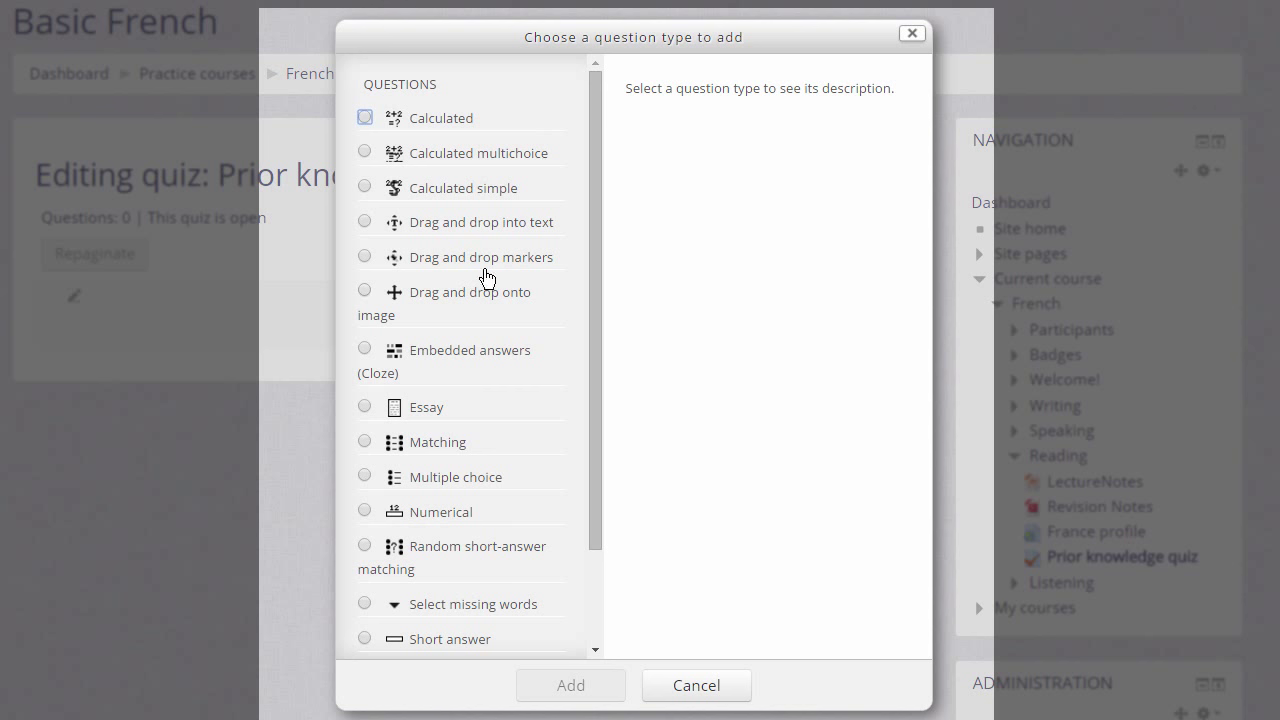
{"action": "left_click", "coordinate": [366, 222]}
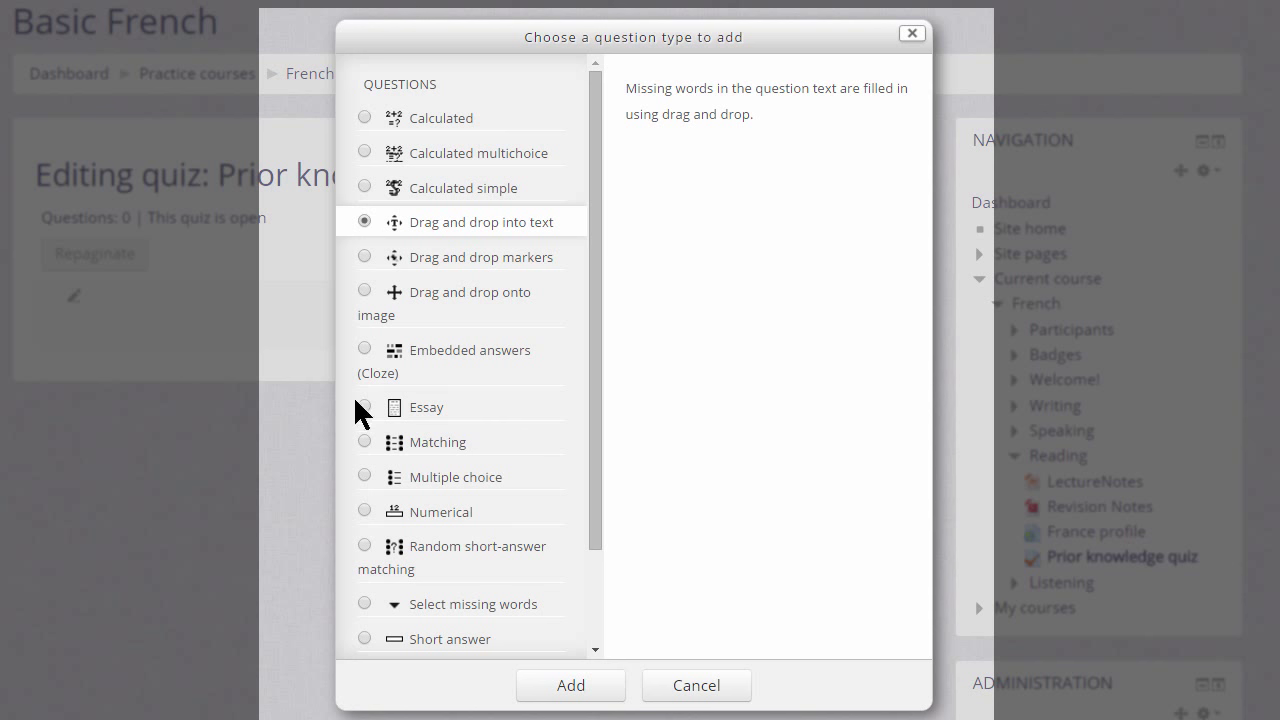
{"action": "left_click", "coordinate": [366, 443]}
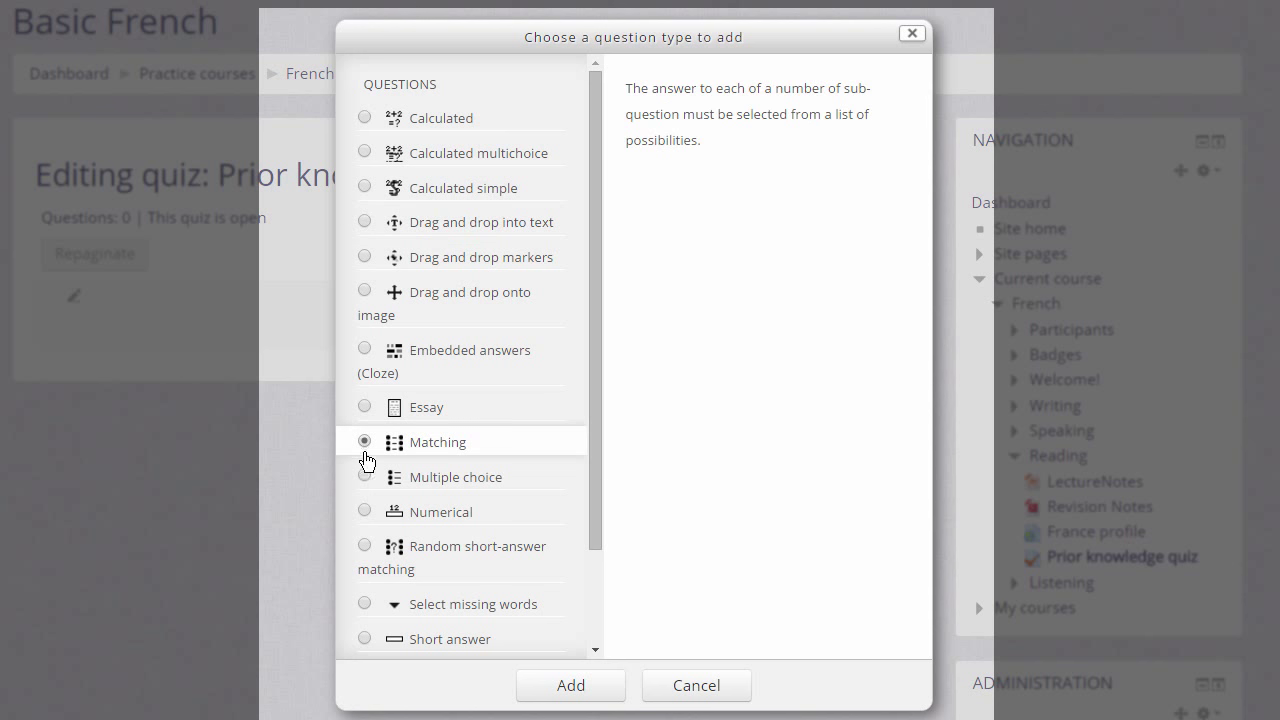
{"action": "left_click", "coordinate": [365, 511]}
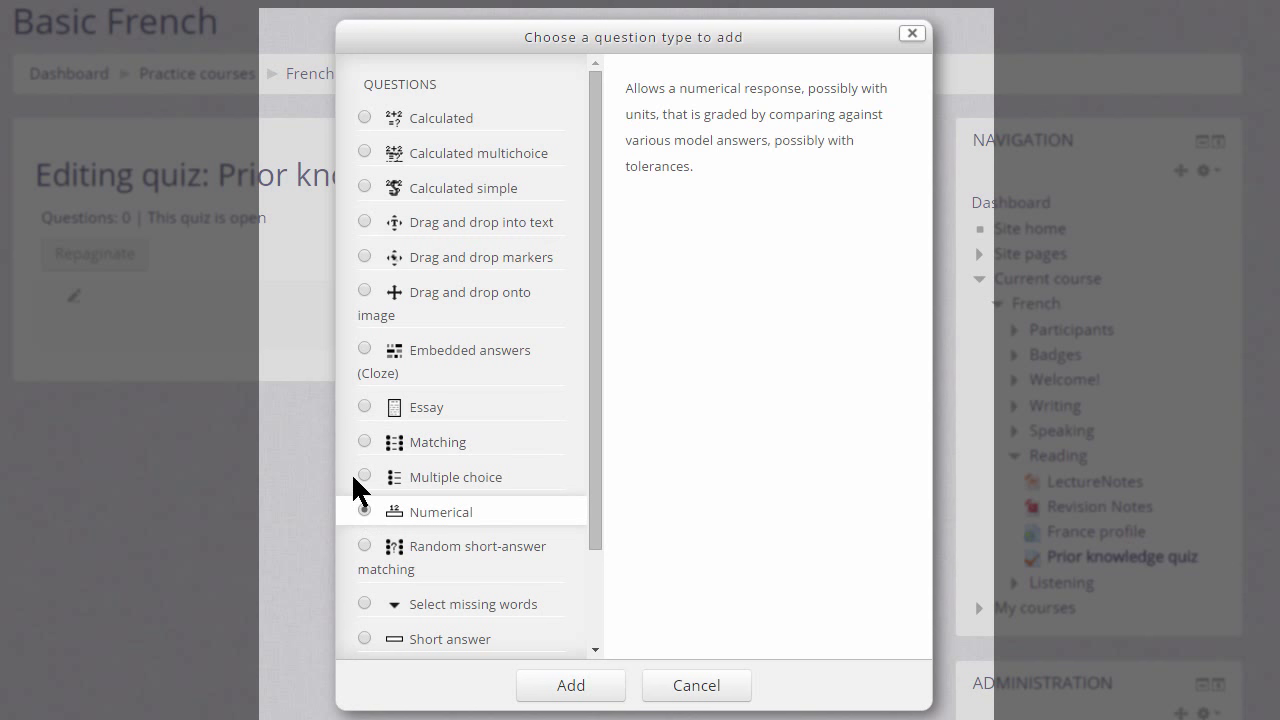
{"action": "left_click", "coordinate": [365, 407]}
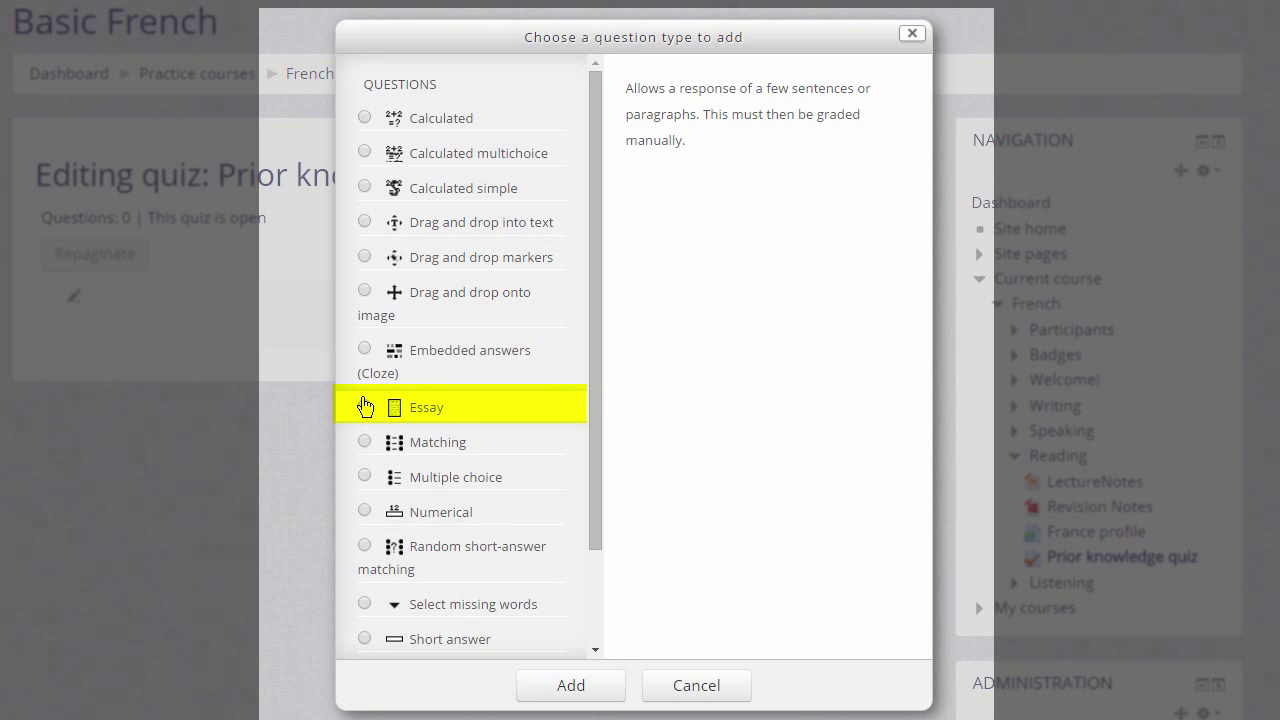
{"action": "left_click", "coordinate": [365, 406]}
{"action": "left_click_drag", "start_coordinate": [594, 418], "coordinate": [594, 563]}
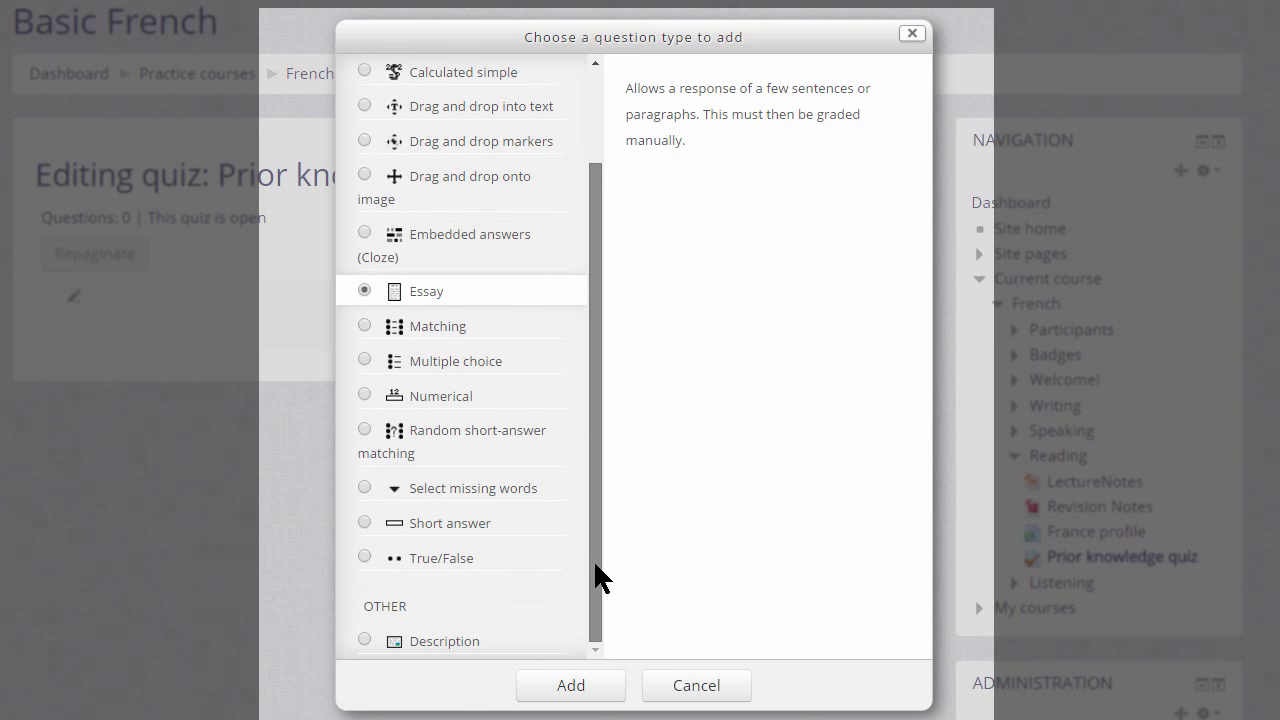
Pick the Multiple choice question type and add it.
{"action": "left_click", "coordinate": [365, 640]}
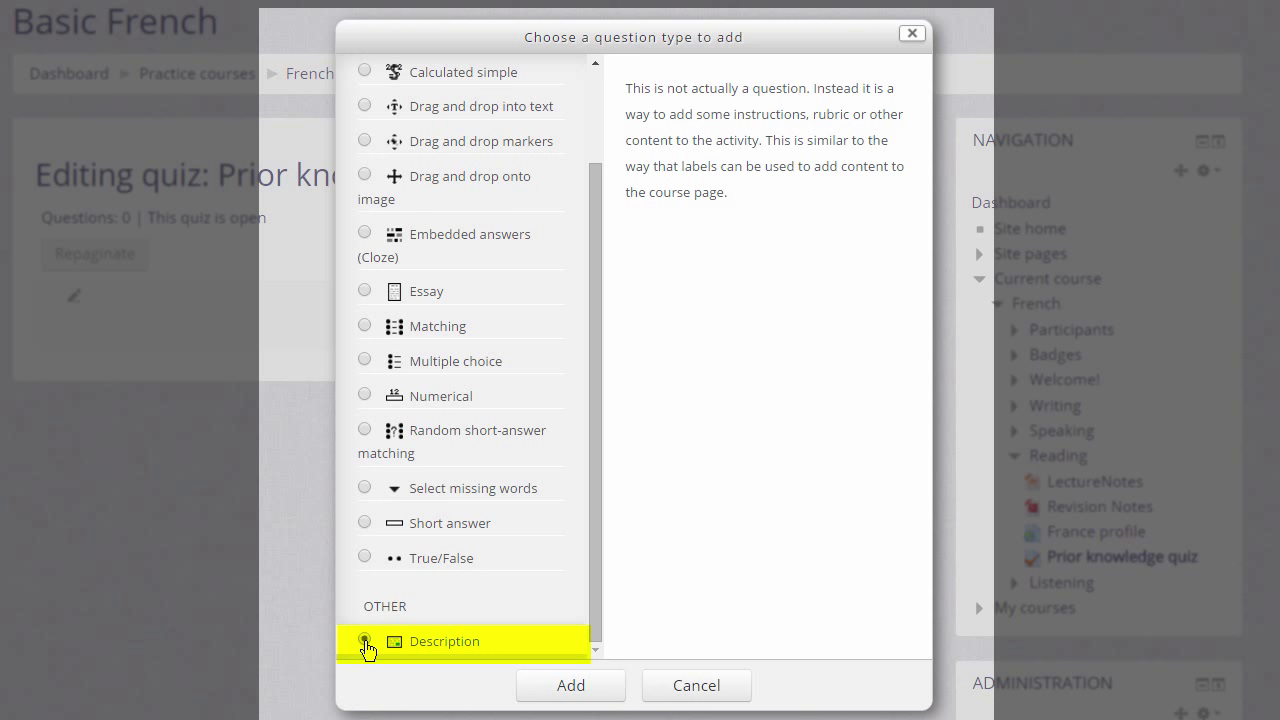
{"action": "left_click", "coordinate": [365, 361]}
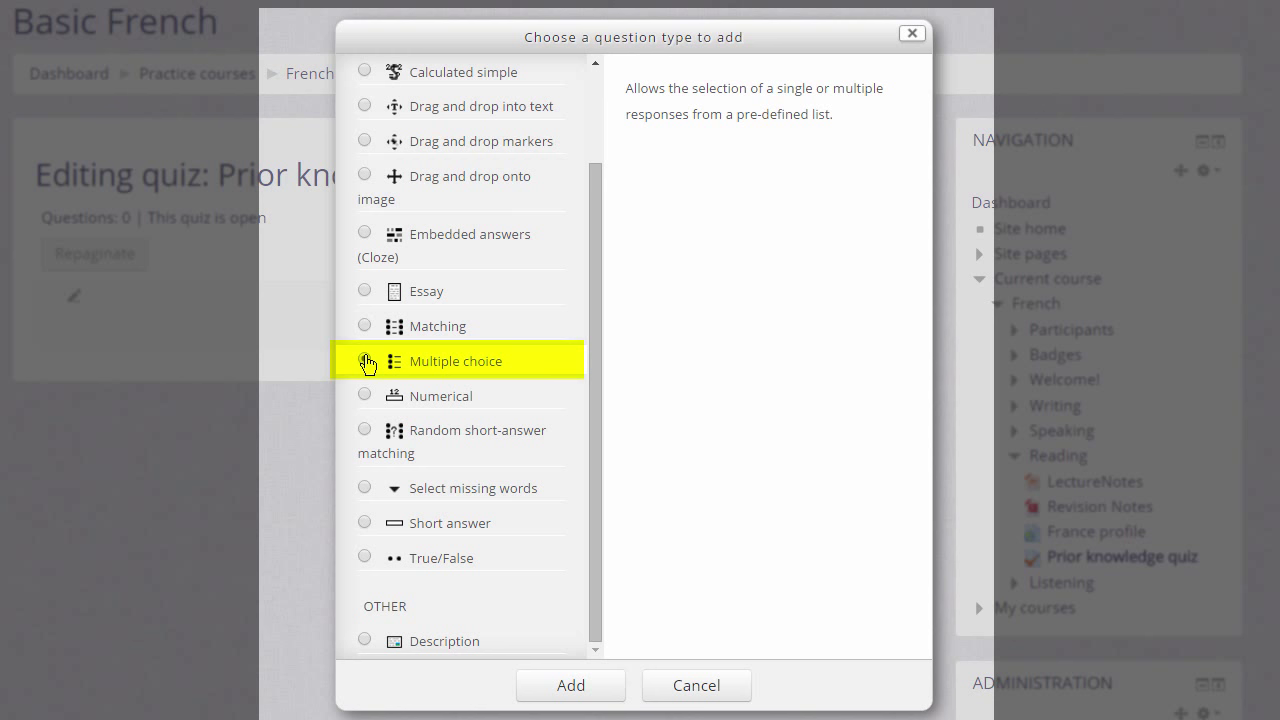
{"action": "key", "text": "Return"}
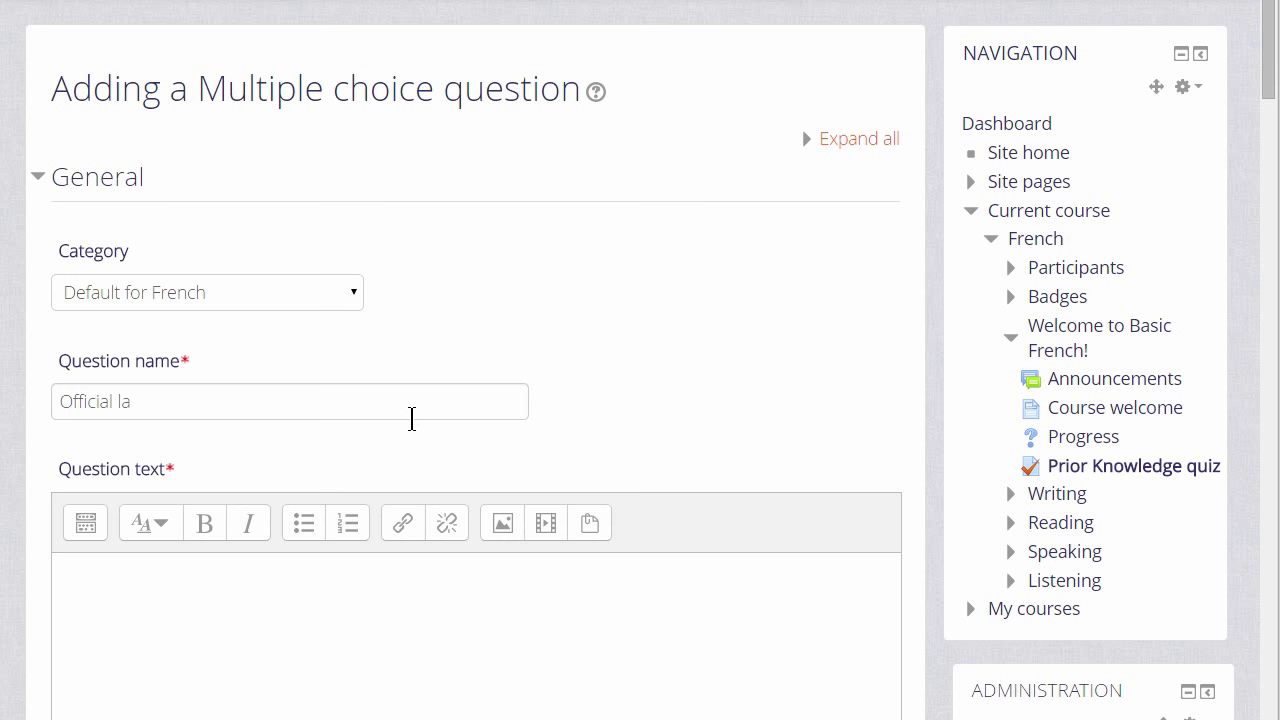
{"action": "left_click", "coordinate": [410, 416]}
Finish the name 'Official language' and enter 'In which country is French an official language?' as question text.
{"action": "type", "text": "nguage"}
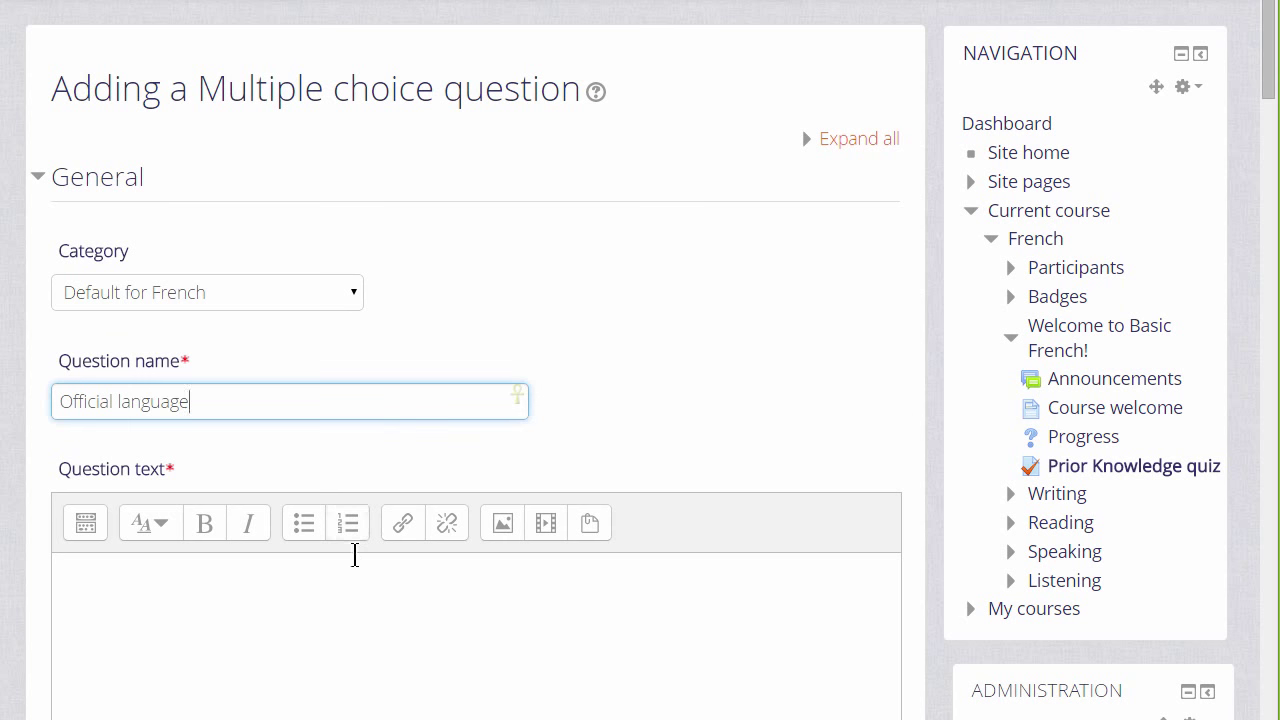
{"action": "scroll", "coordinate": [354, 556], "scroll_direction": "down", "scroll_amount": 3}
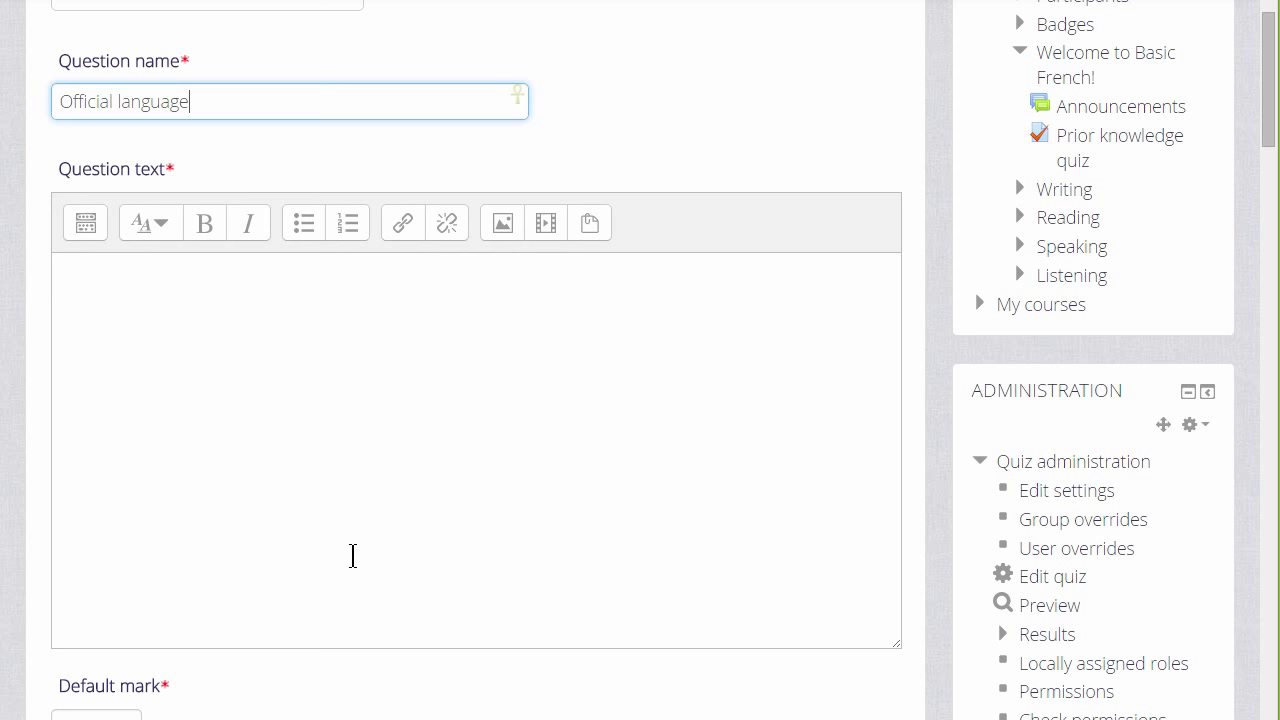
{"action": "left_click", "coordinate": [177, 351]}
{"action": "type", "text": "In which country is French an official language?"}
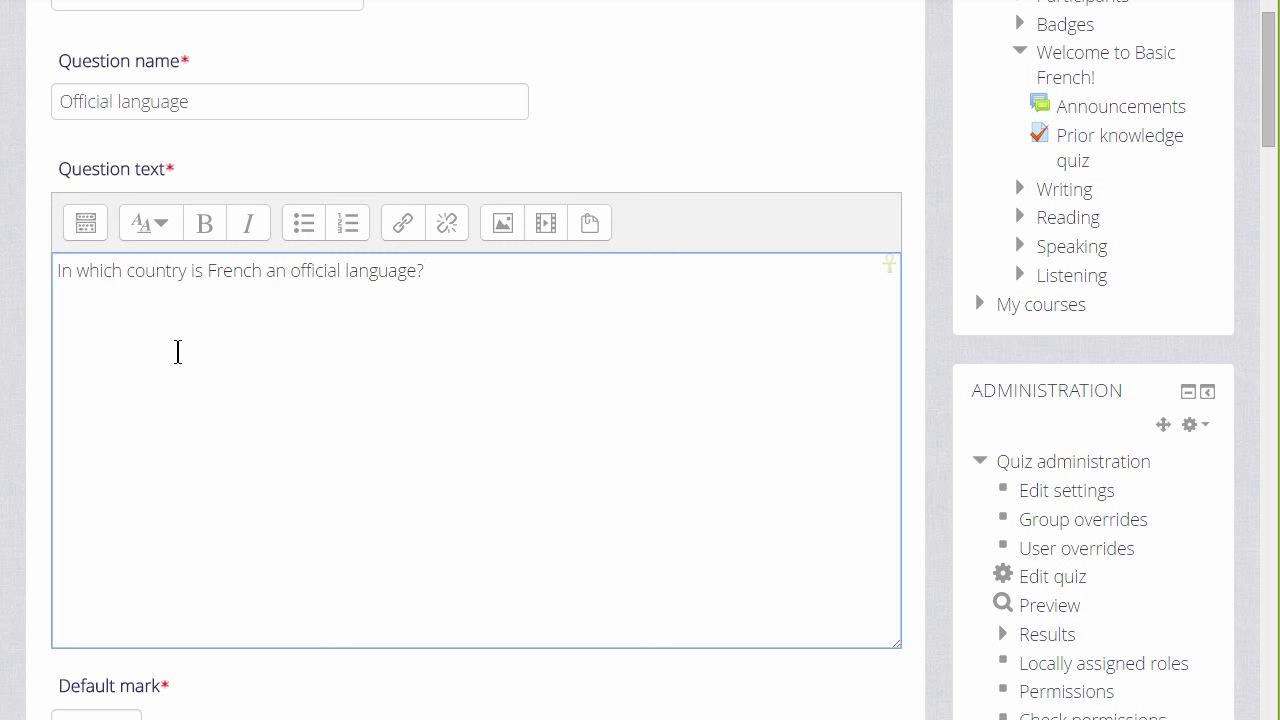
{"action": "scroll", "coordinate": [177, 351], "scroll_direction": "down", "scroll_amount": 4}
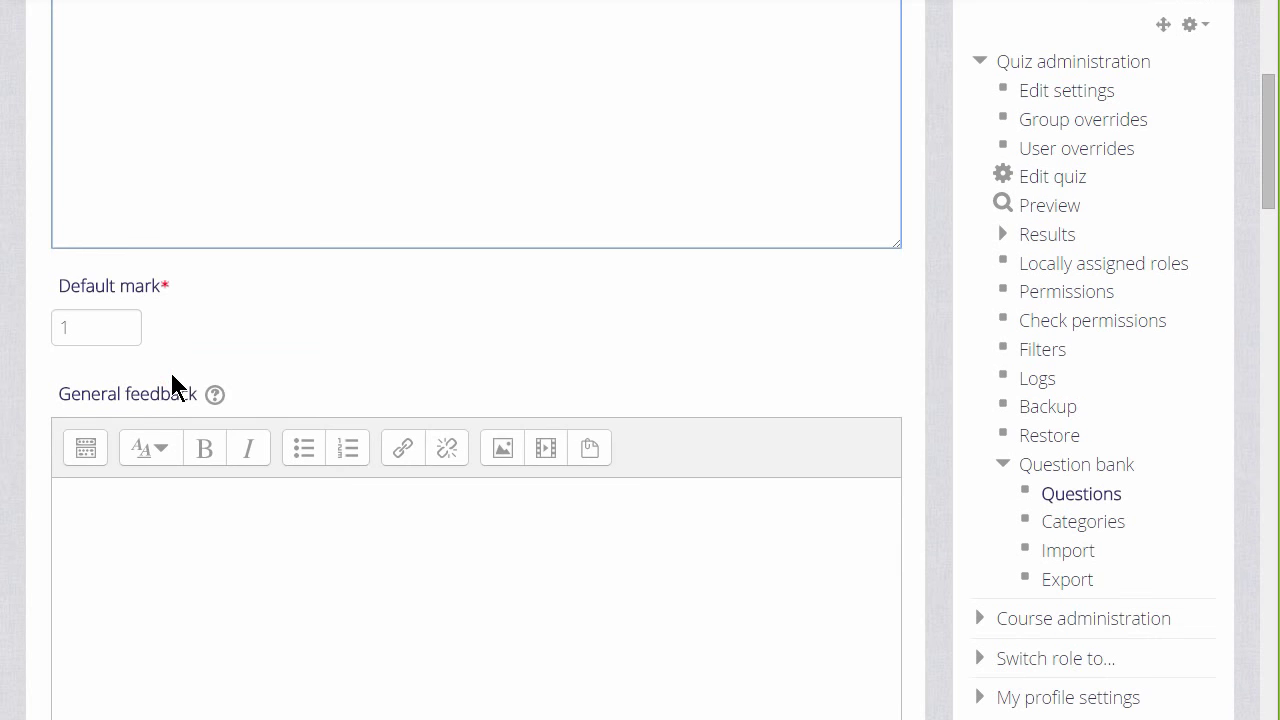
{"action": "scroll", "coordinate": [172, 379], "scroll_direction": "down", "scroll_amount": 4}
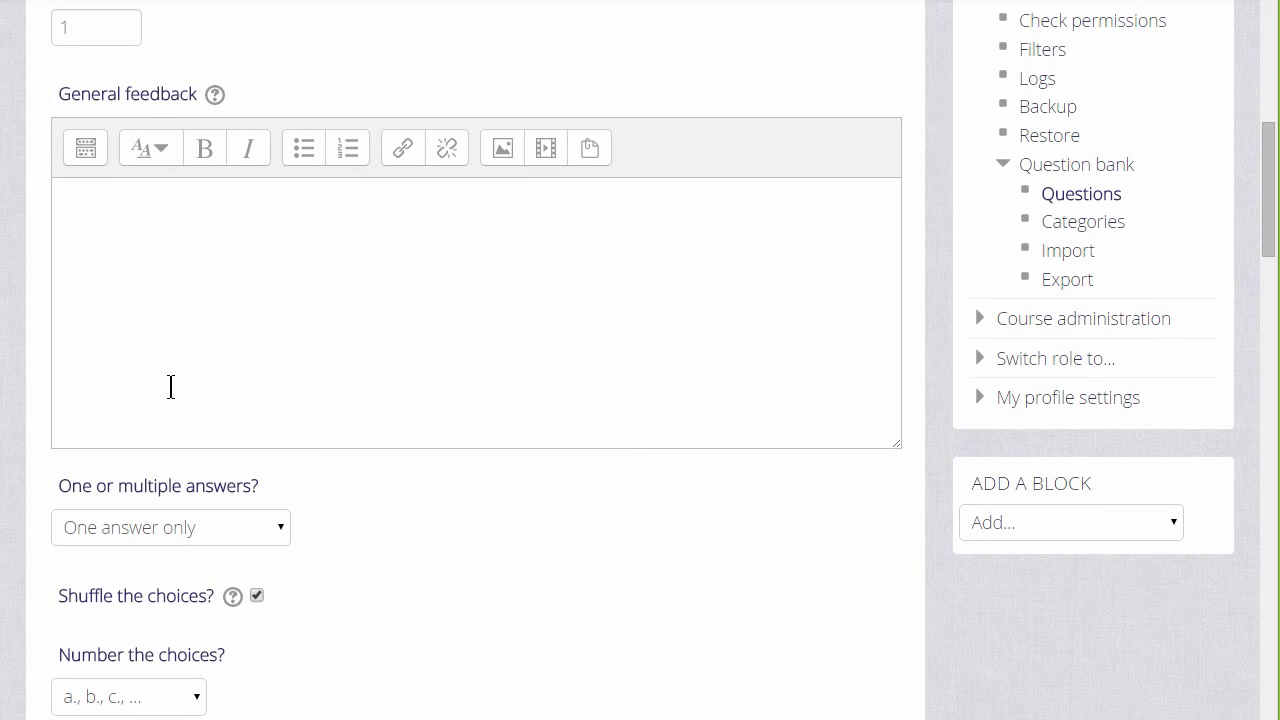
{"action": "scroll", "coordinate": [171, 386], "scroll_direction": "down", "scroll_amount": 2}
Enter Tunisia as Choice 1 and Senegal as Choice 2 with a 100% grade.
{"action": "left_click", "coordinate": [270, 241]}
{"action": "left_click", "coordinate": [196, 398]}
{"action": "scroll", "coordinate": [197, 402], "scroll_direction": "down", "scroll_amount": 3}
{"action": "left_click", "coordinate": [191, 363]}
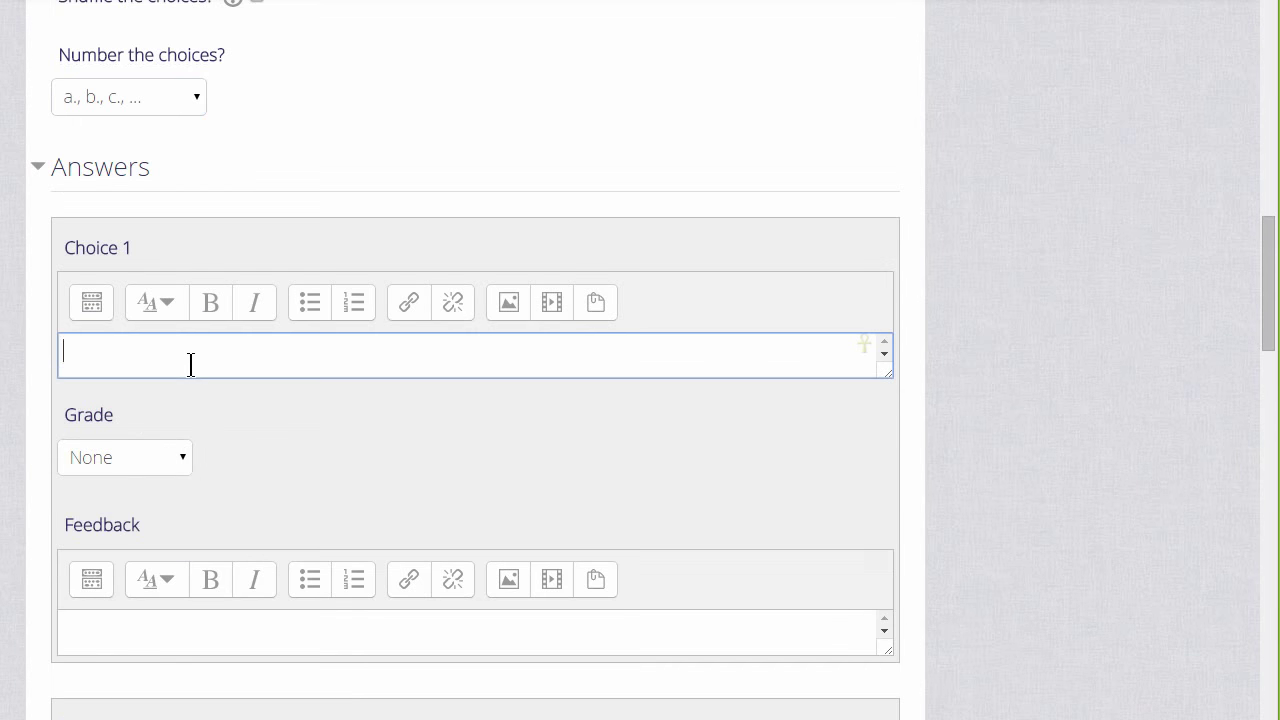
{"action": "type", "text": "Tunisia"}
{"action": "scroll", "coordinate": [191, 363], "scroll_direction": "down", "scroll_amount": 2}
{"action": "scroll", "coordinate": [232, 405], "scroll_direction": "down", "scroll_amount": 1}
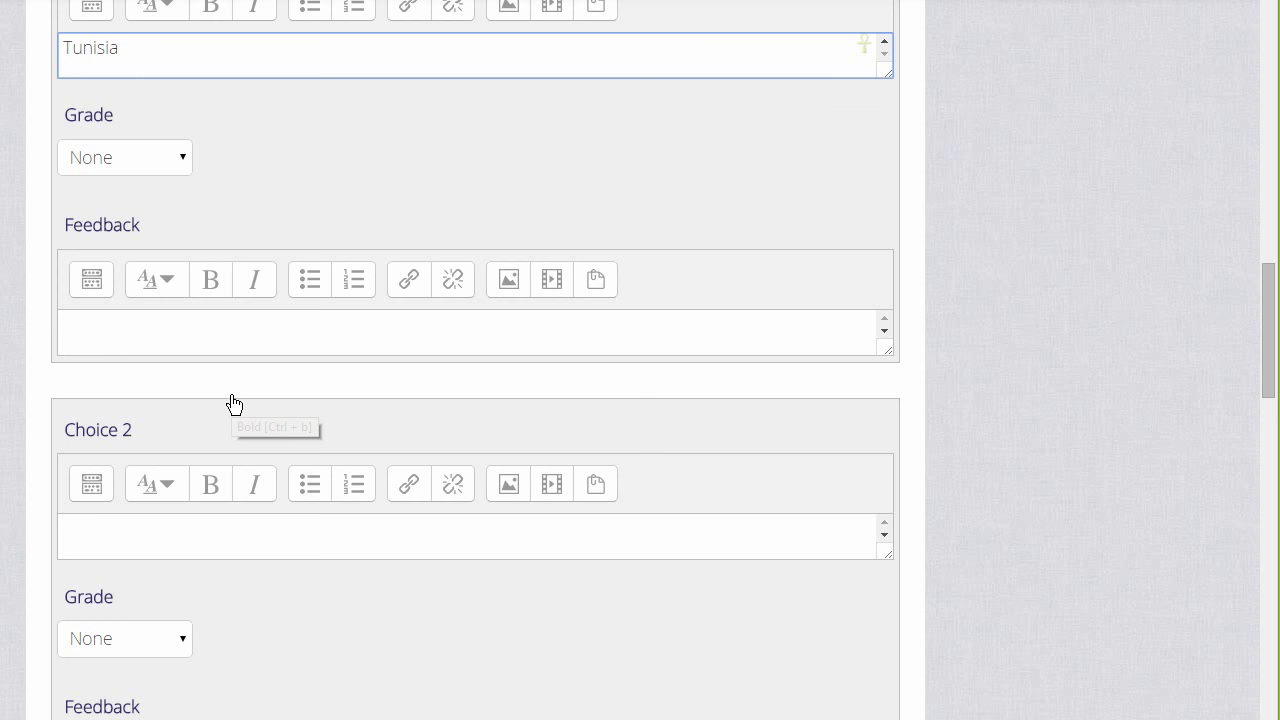
{"action": "scroll", "coordinate": [234, 404], "scroll_direction": "down", "scroll_amount": 1}
{"action": "left_click", "coordinate": [386, 437]}
{"action": "type", "text": "Se"}
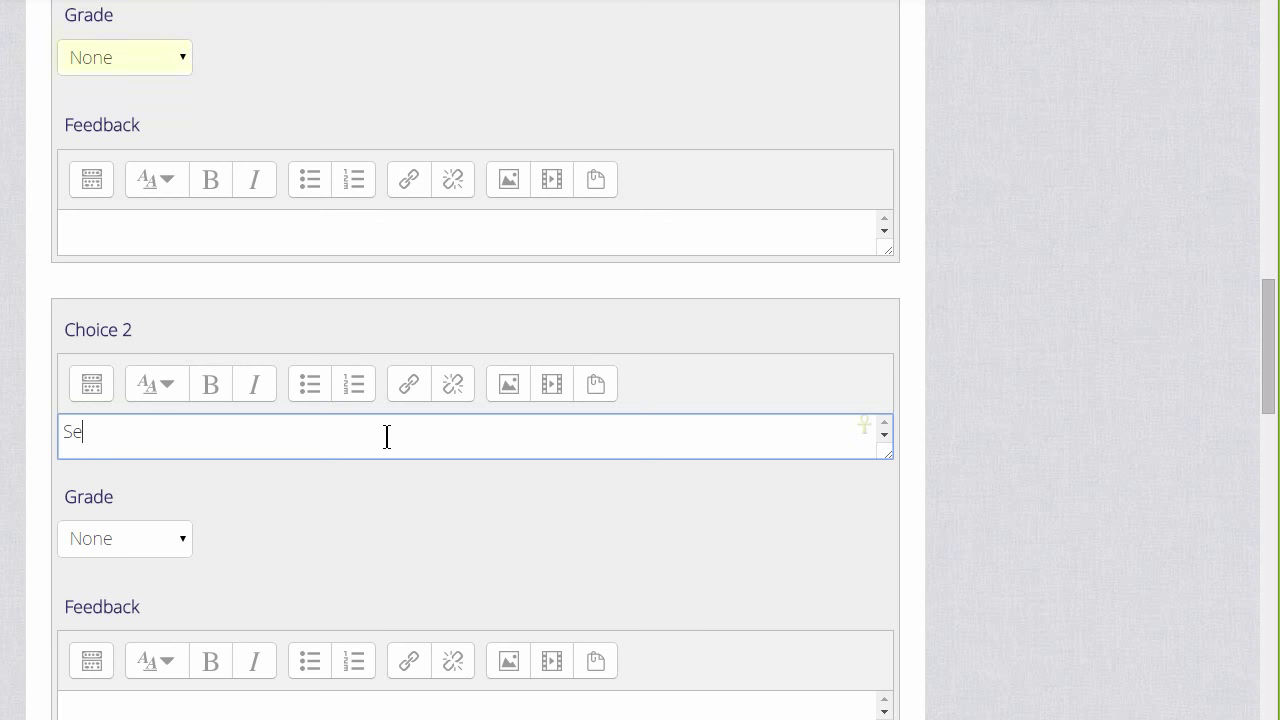
{"action": "type", "text": "negal"}
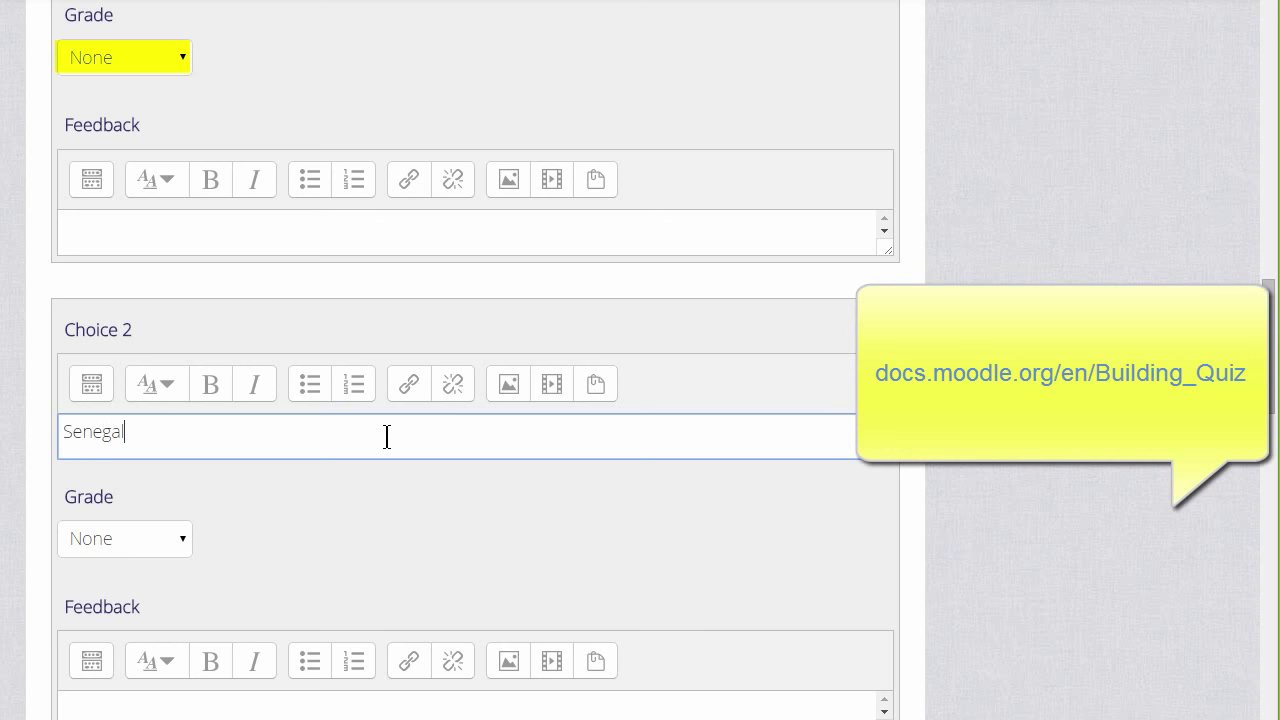
{"action": "left_click", "coordinate": [184, 540]}
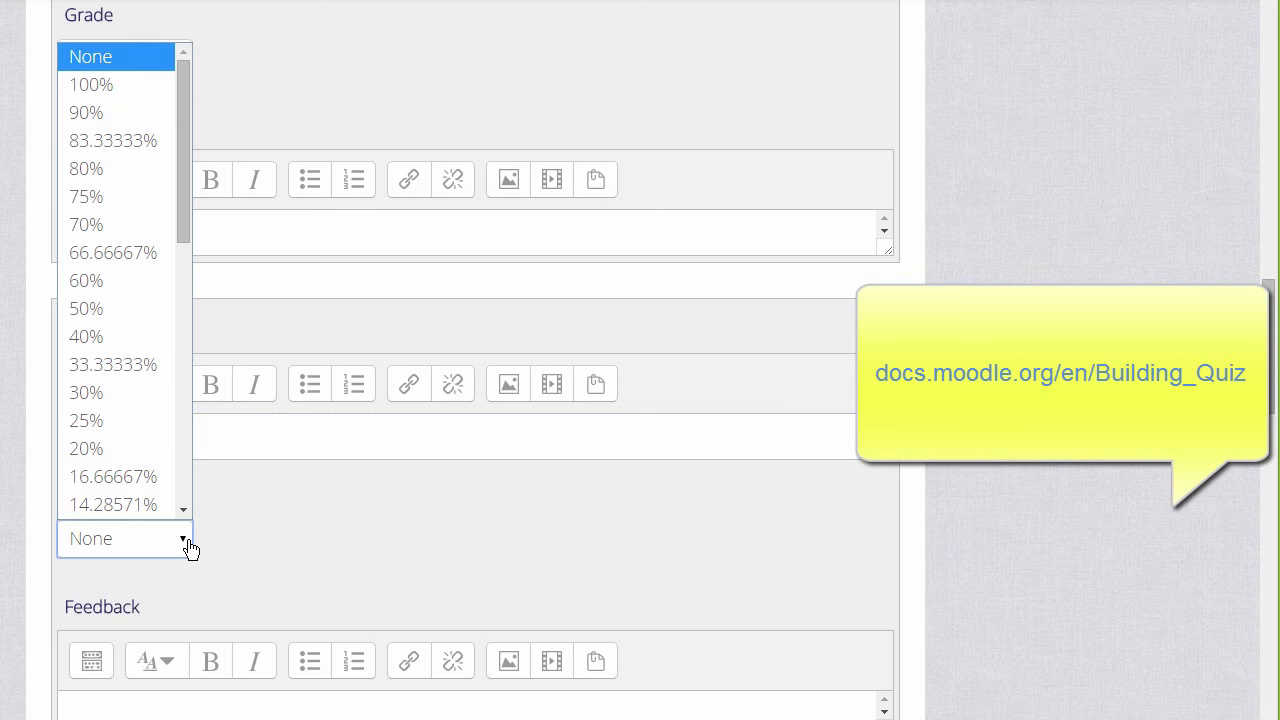
{"action": "left_click", "coordinate": [114, 87]}
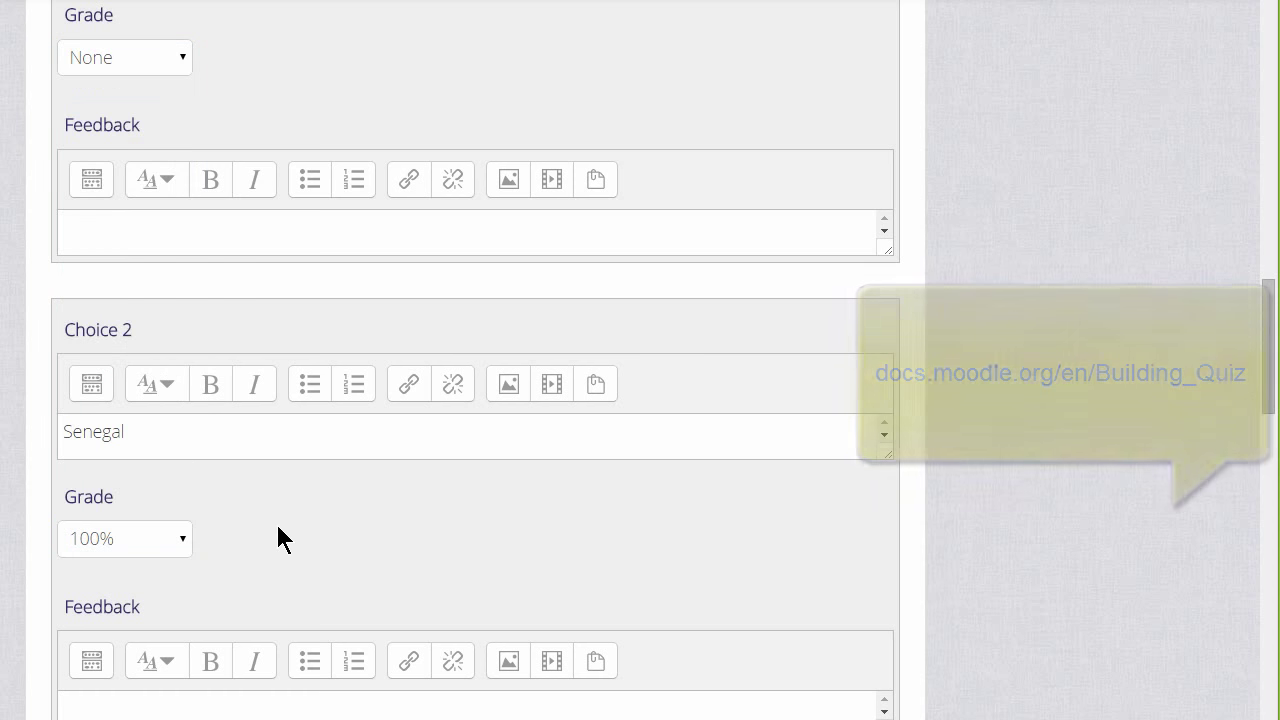
Enter Malta as Choice 3 and scroll to the end of the form.
{"action": "scroll", "coordinate": [277, 534], "scroll_direction": "down", "scroll_amount": 1}
{"action": "scroll", "coordinate": [278, 527], "scroll_direction": "down", "scroll_amount": 1}
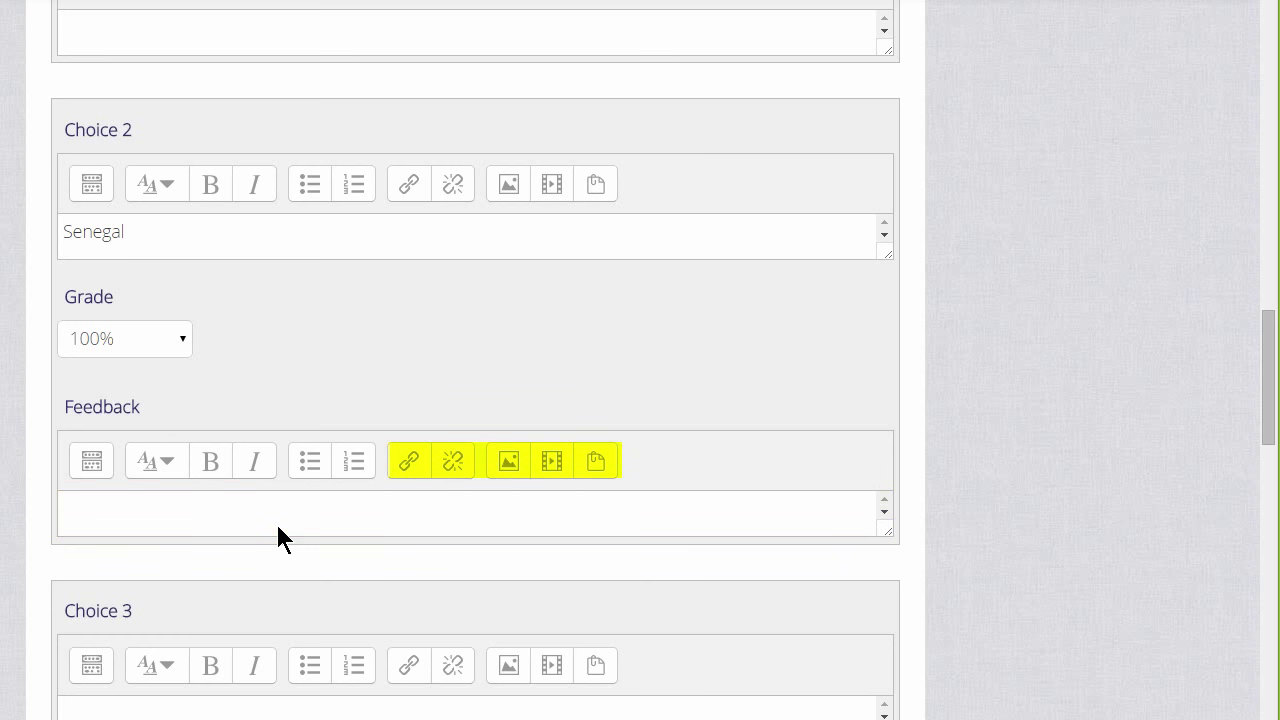
{"action": "scroll", "coordinate": [277, 525], "scroll_direction": "down", "scroll_amount": 2}
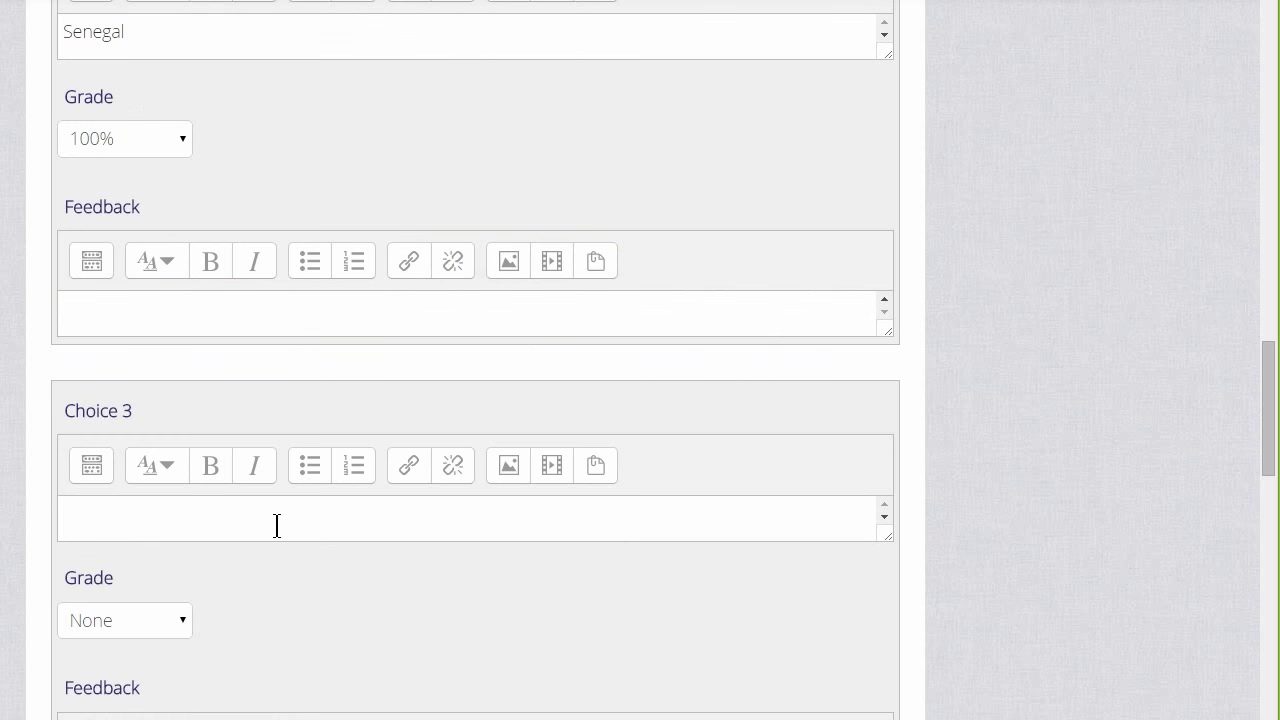
{"action": "left_click", "coordinate": [277, 525]}
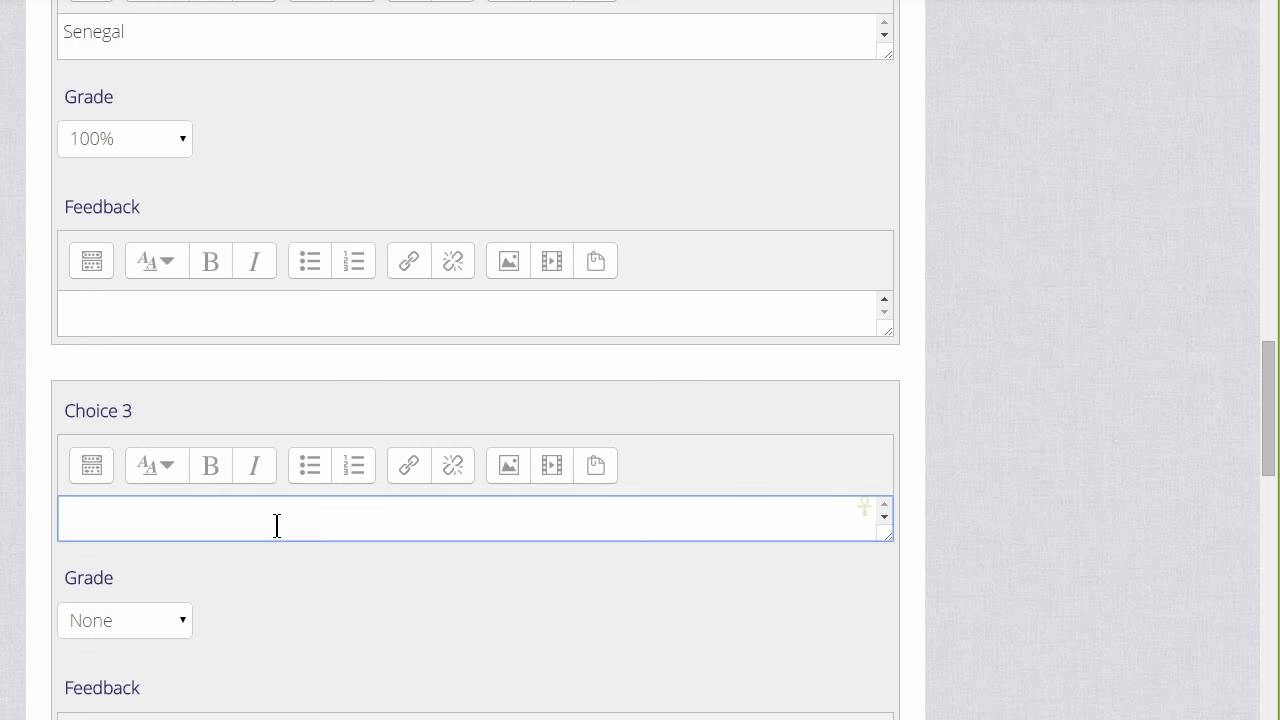
{"action": "type", "text": "Malta"}
{"action": "scroll", "coordinate": [277, 525], "scroll_direction": "down", "scroll_amount": 12}
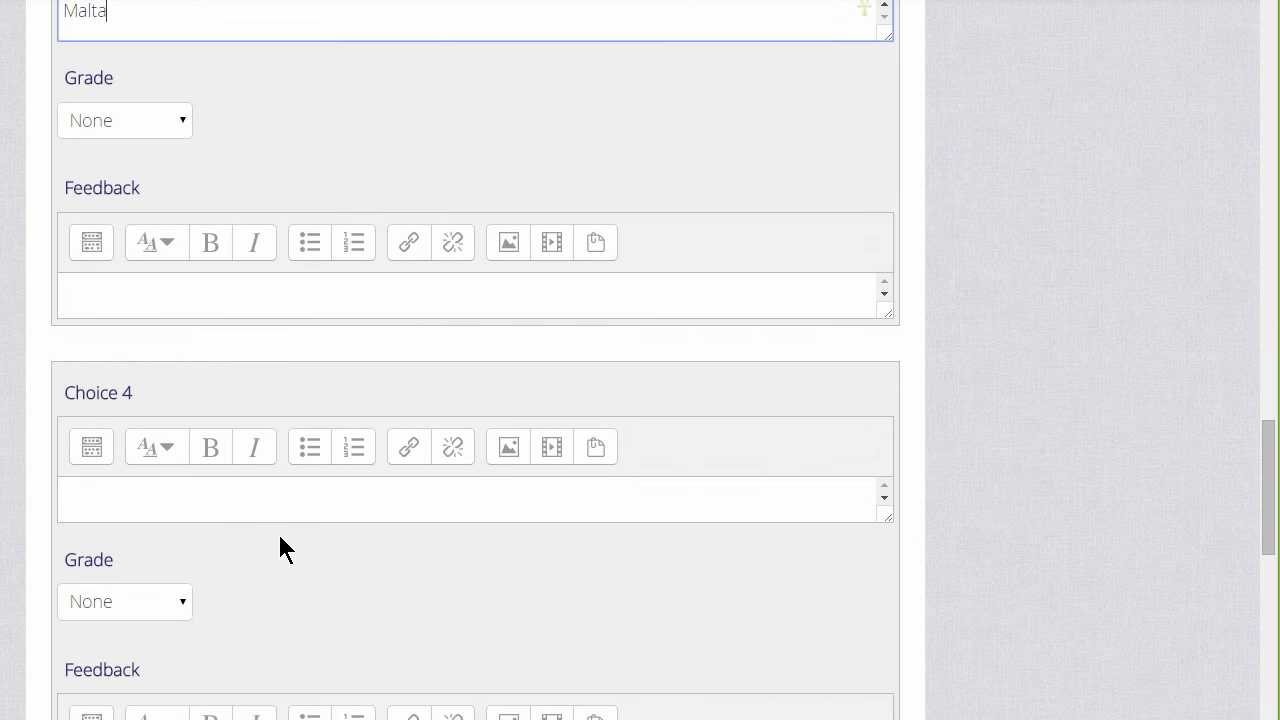
{"action": "scroll", "coordinate": [279, 540], "scroll_direction": "down", "scroll_amount": 5}
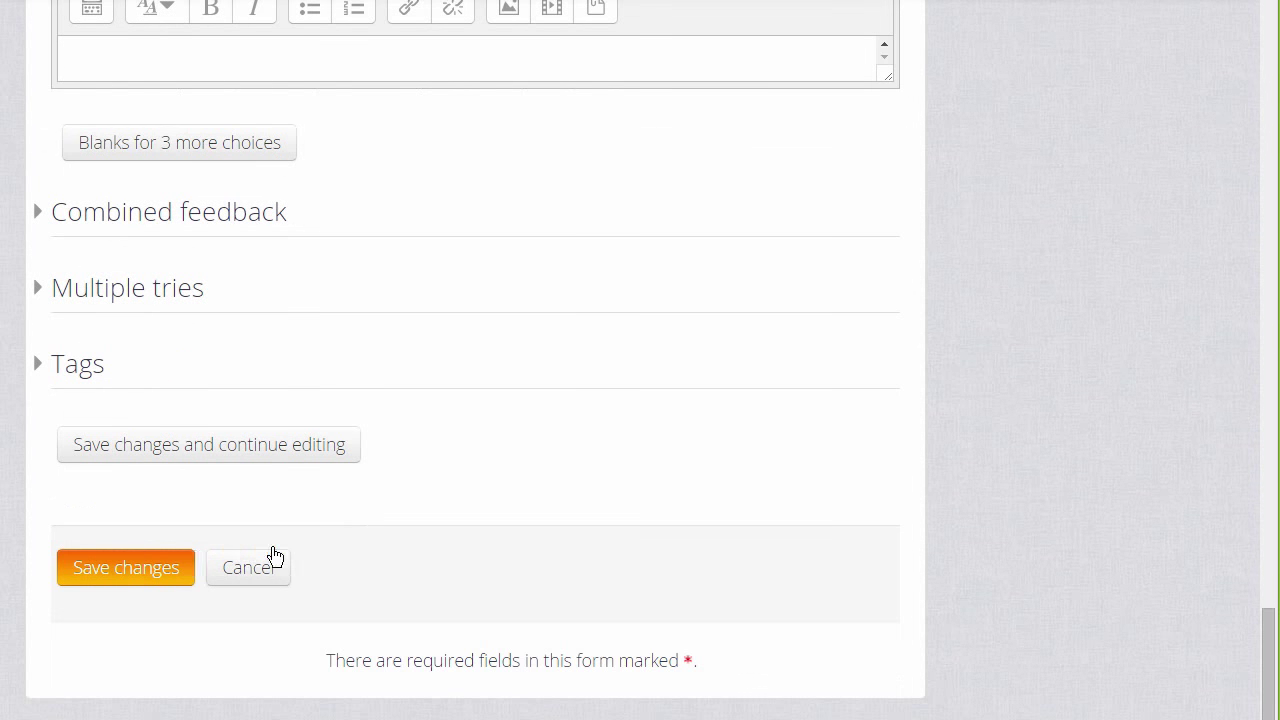
Save the Official language question and preview it from the quiz editing page.
{"action": "left_click", "coordinate": [161, 583]}
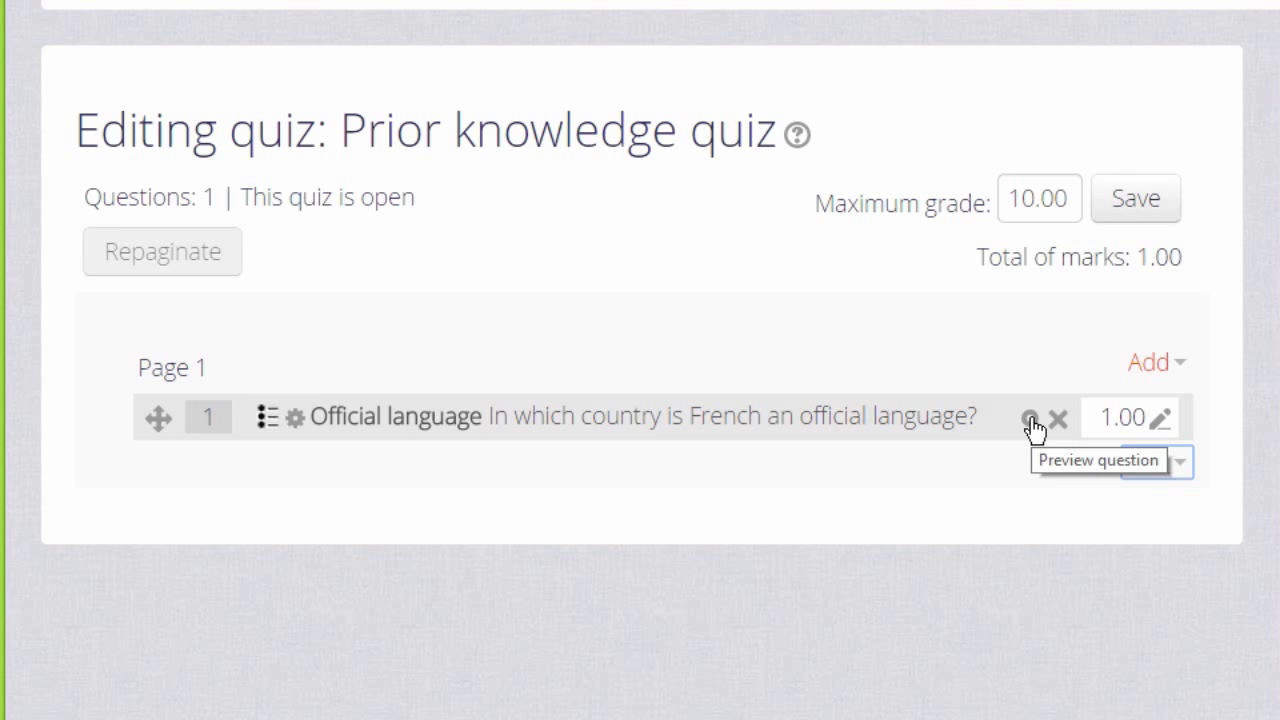
{"action": "left_click", "coordinate": [1031, 419]}
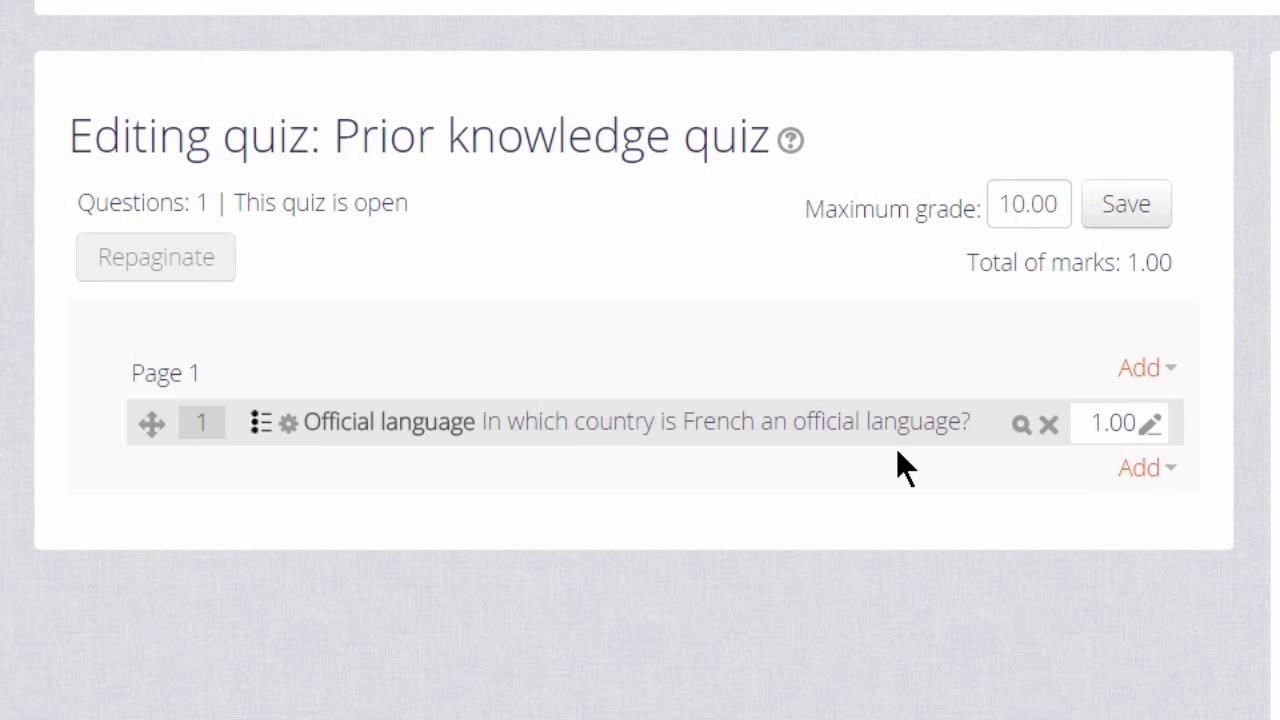
{"action": "left_click", "coordinate": [1172, 476]}
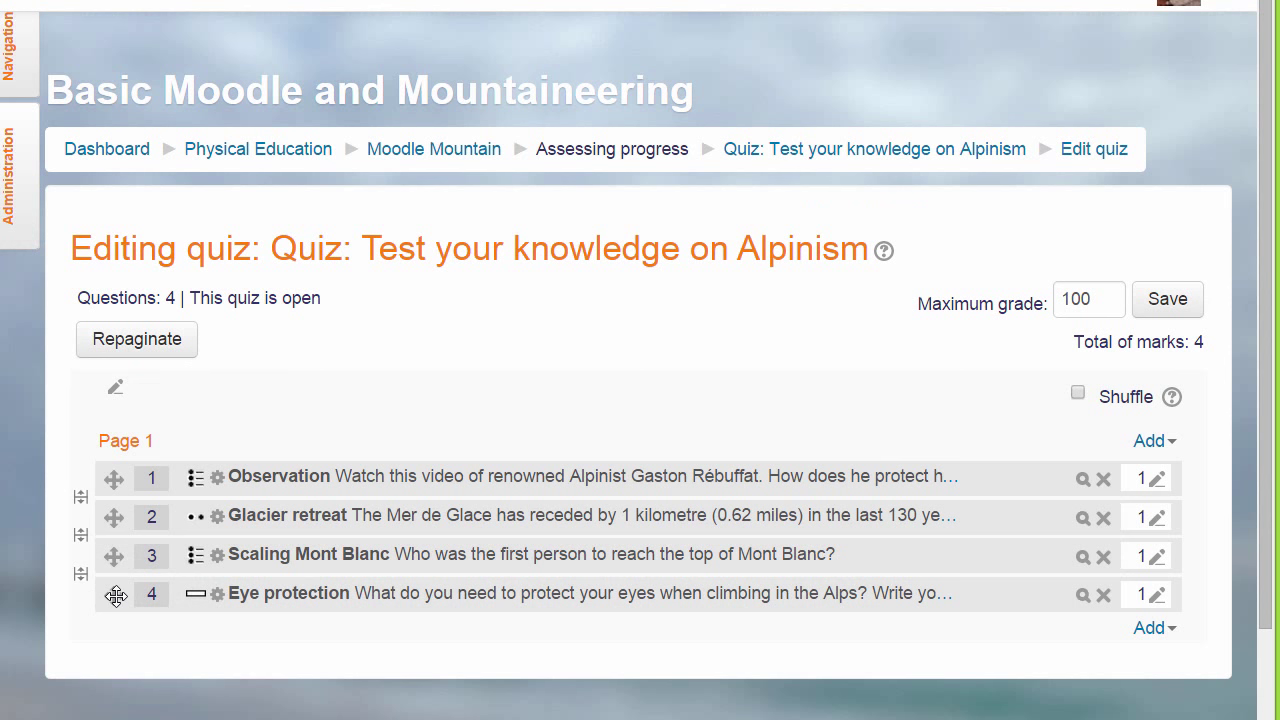
Drag Eye protection to position 2 and insert a page break before Glacier retreat.
{"action": "left_click_drag", "start_coordinate": [116, 596], "coordinate": [115, 520]}
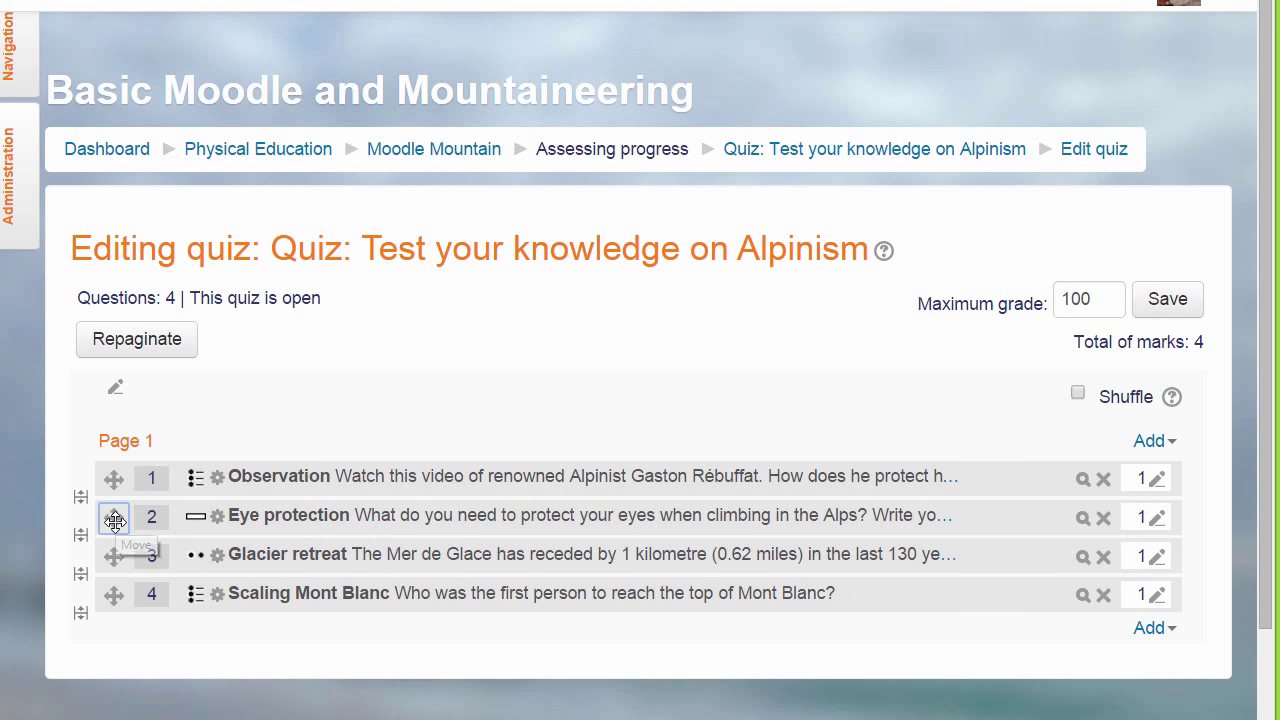
{"action": "left_click", "coordinate": [81, 536]}
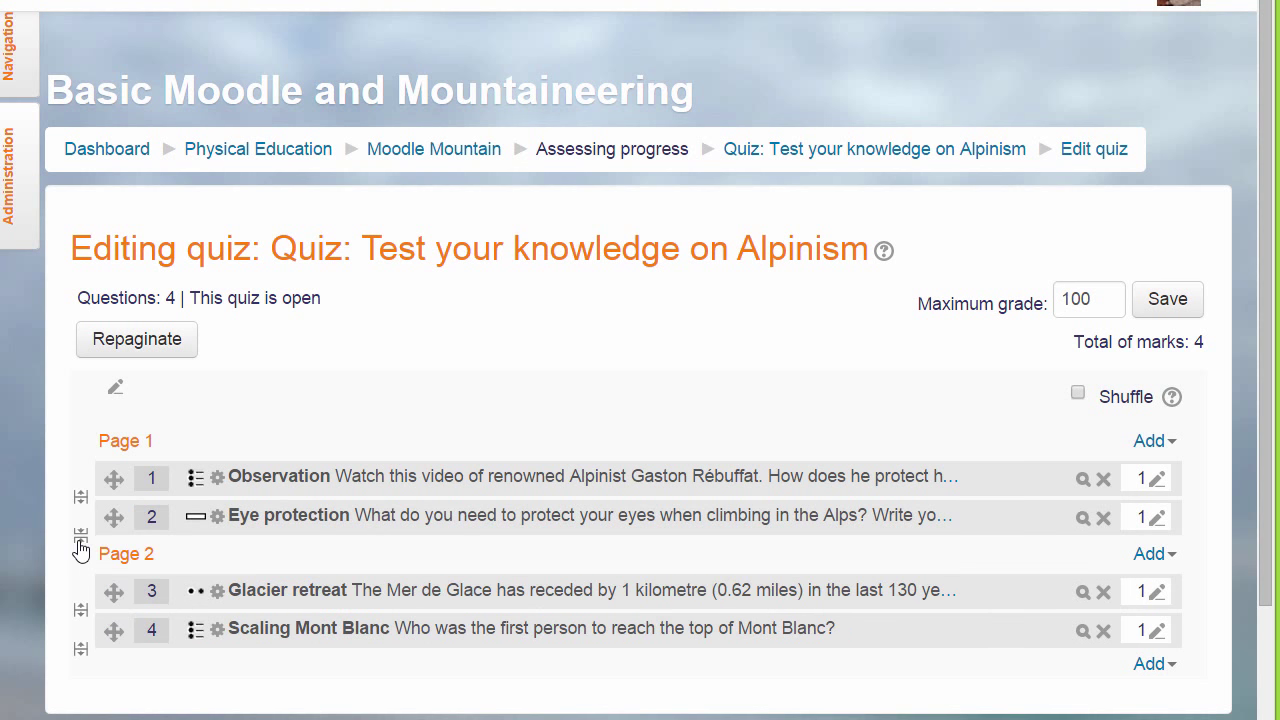